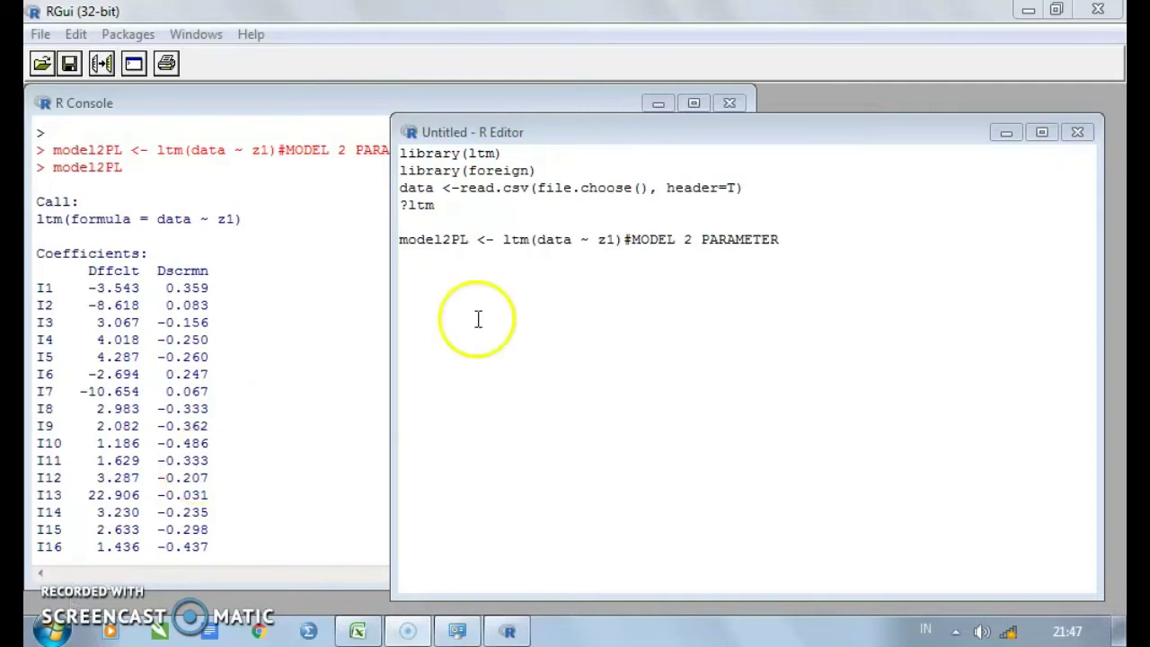
Review the ltm script lines, then bring forward the R Console showing the model2PL coefficients for I1–I16
{"action": "left_click", "coordinate": [803, 267]}
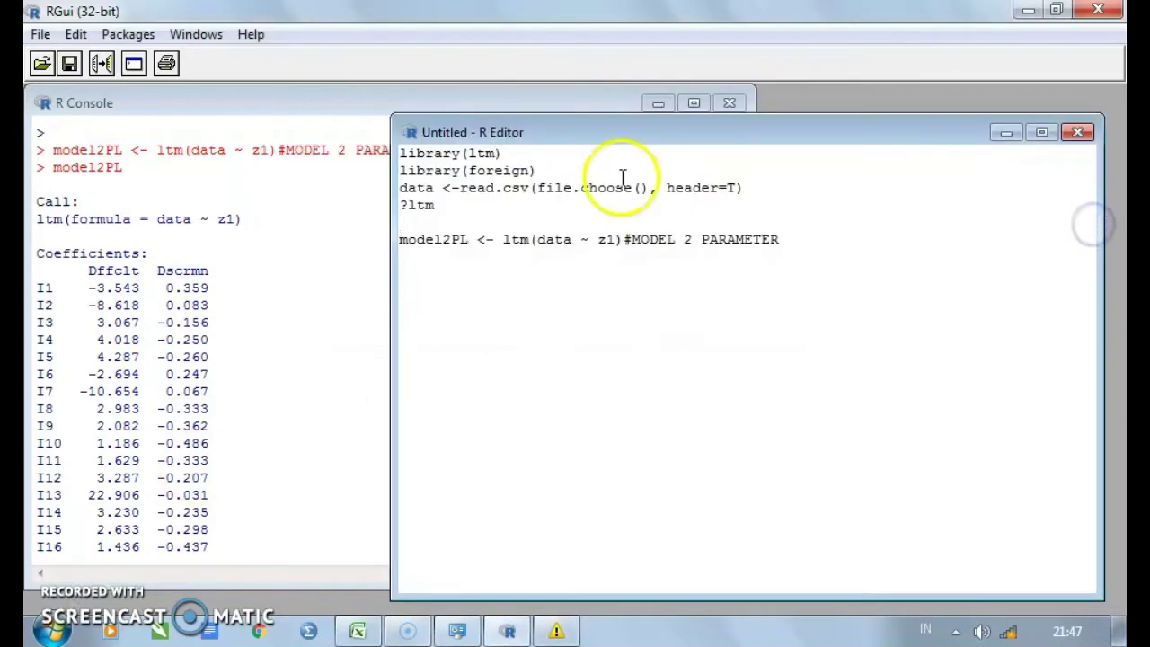
{"action": "left_click_drag", "start_coordinate": [436, 152], "coordinate": [634, 232]}
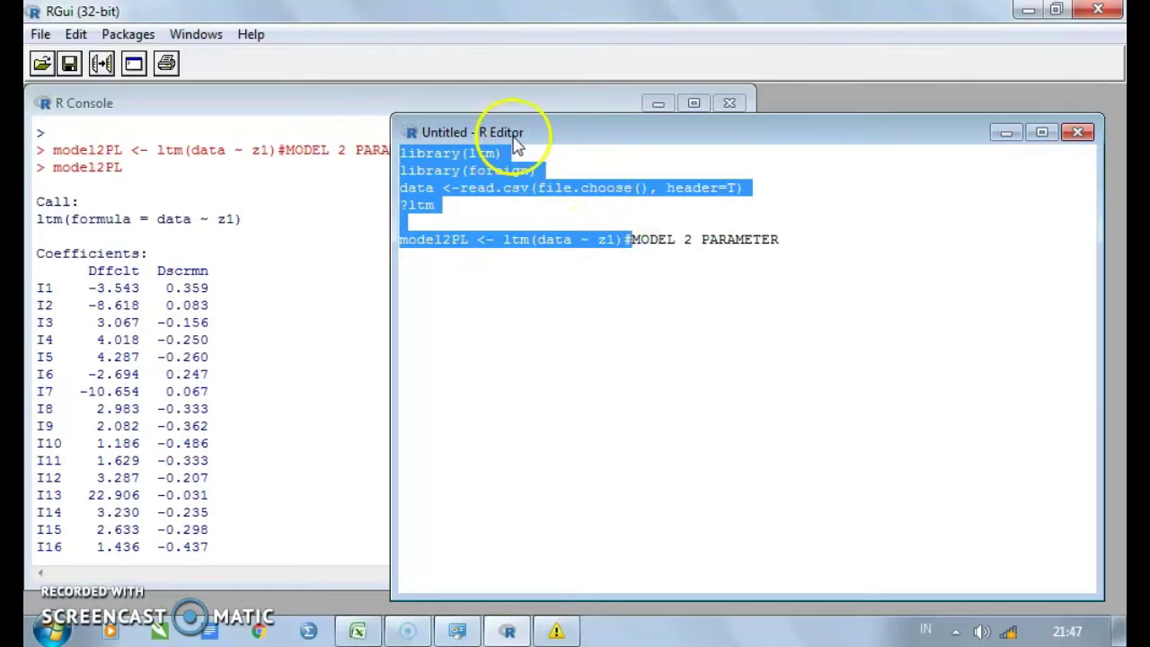
{"action": "left_click", "coordinate": [314, 150]}
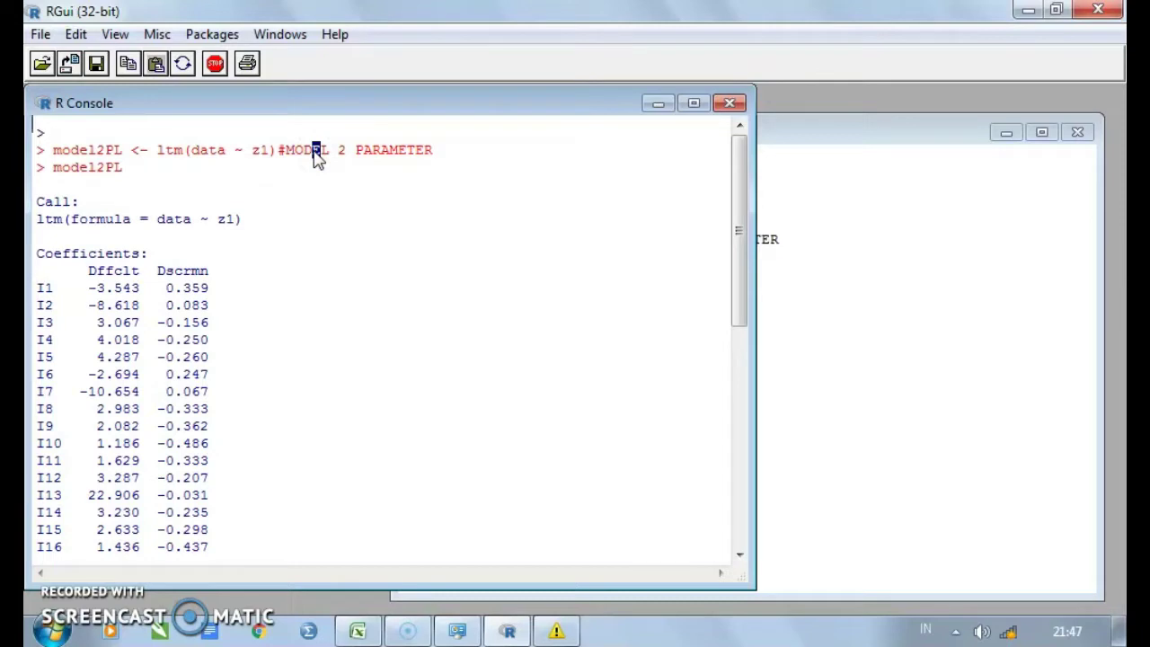
{"action": "left_click", "coordinate": [823, 225]}
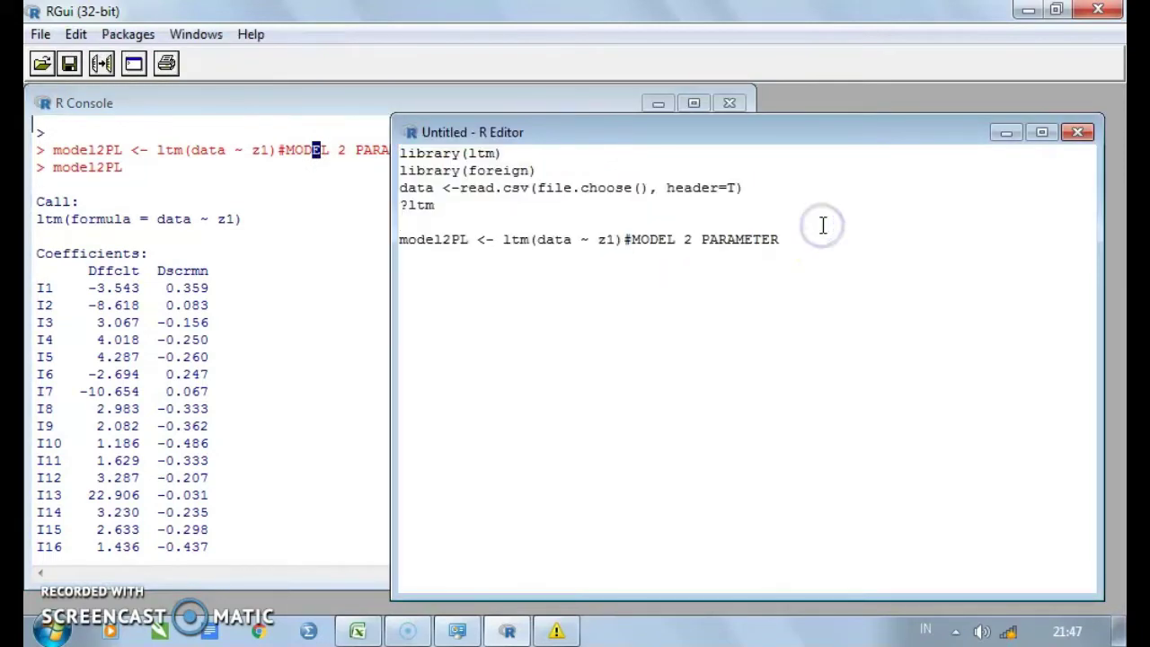
{"action": "left_click_drag", "start_coordinate": [791, 239], "coordinate": [358, 205]}
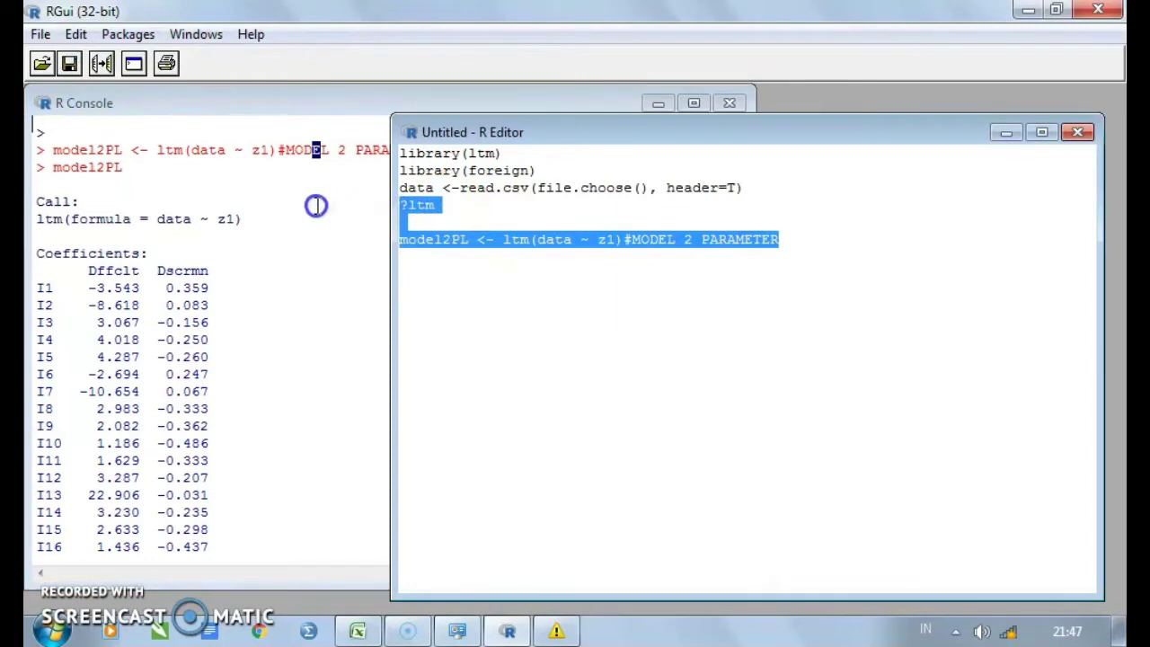
{"action": "left_click_drag", "start_coordinate": [358, 205], "coordinate": [333, 192]}
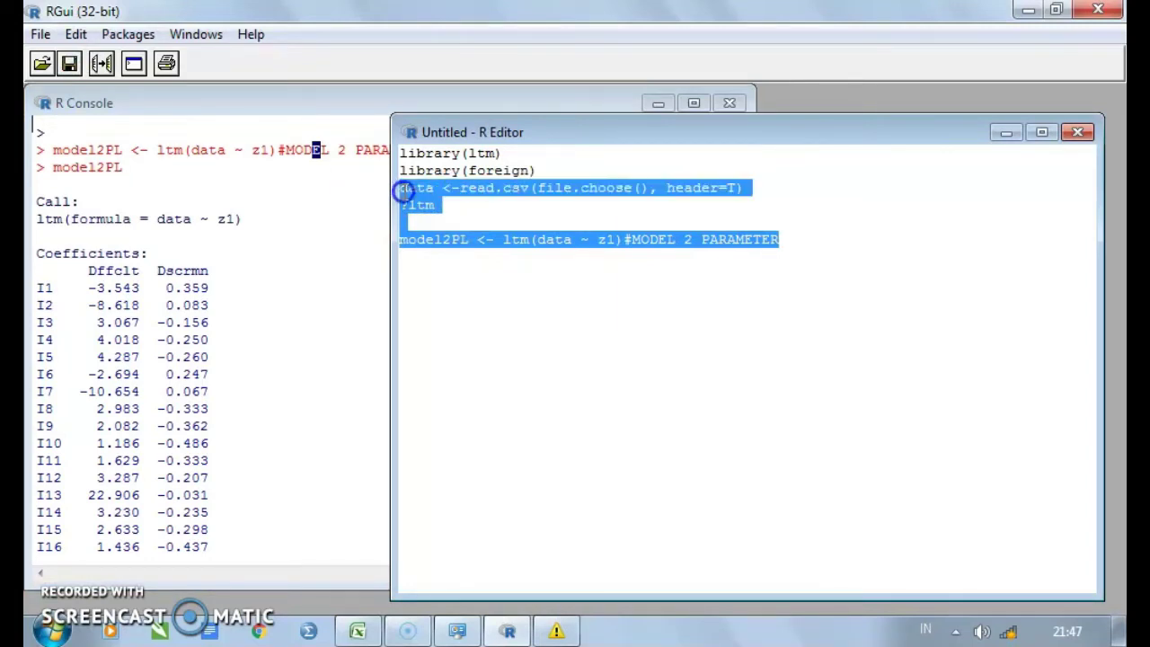
{"action": "left_click", "coordinate": [482, 174]}
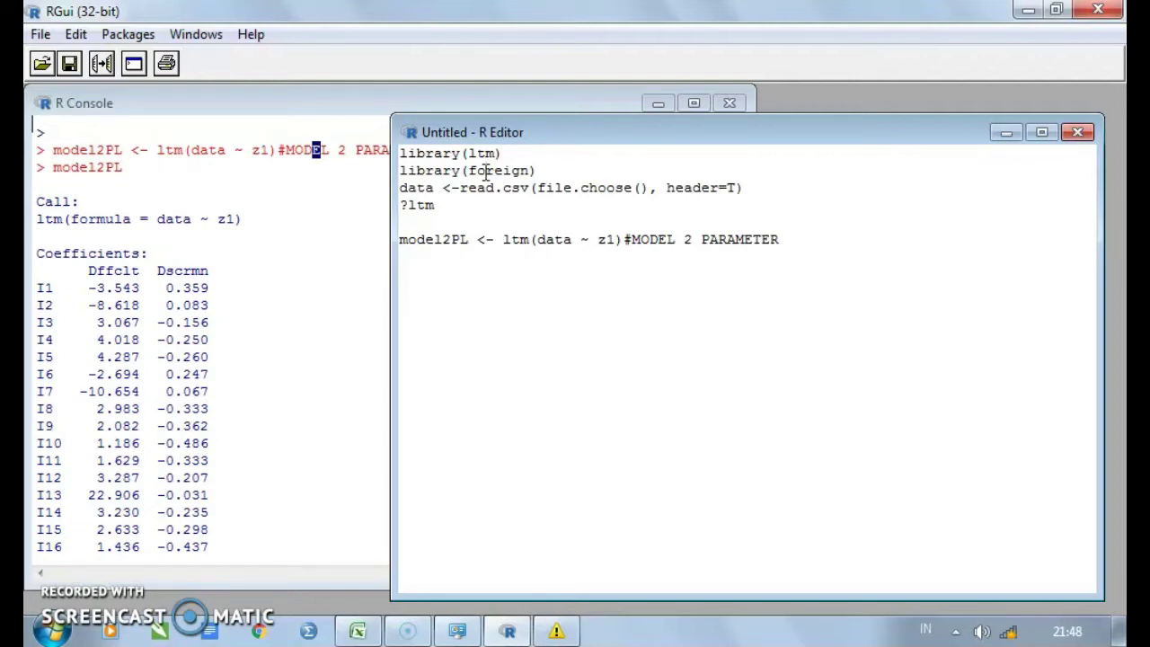
{"action": "left_click", "coordinate": [205, 200]}
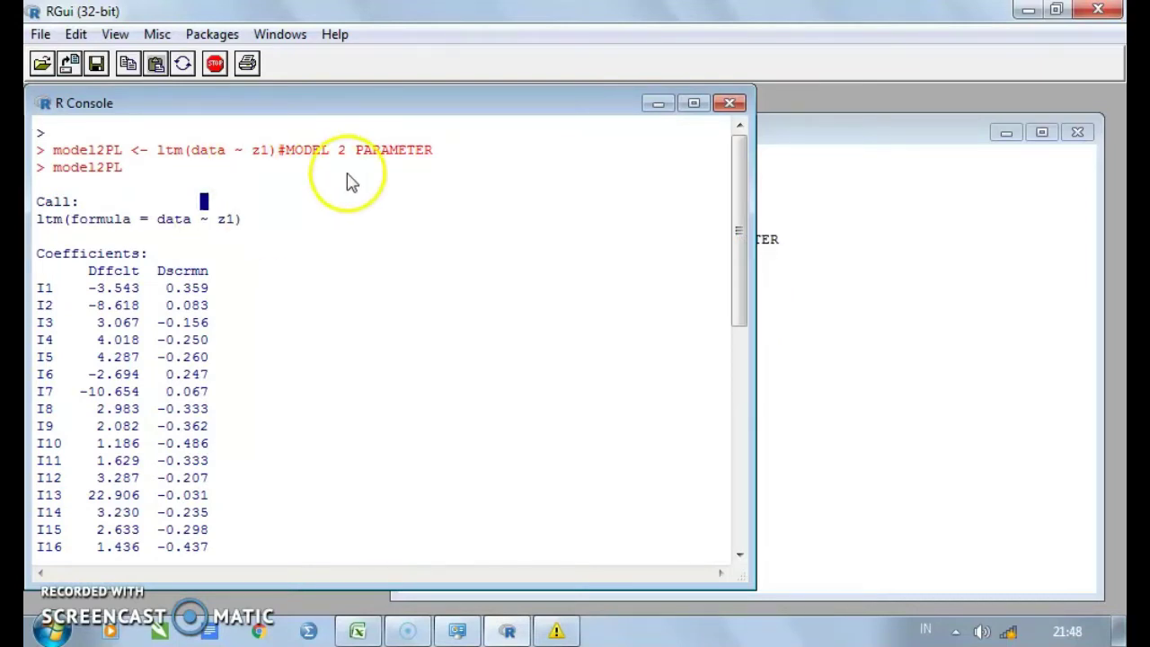
Select the model2PL console output from Call: through Log.Lik −5957.251 and copy it
{"action": "left_click", "coordinate": [105, 187]}
{"action": "left_click_drag", "start_coordinate": [37, 205], "coordinate": [182, 257]}
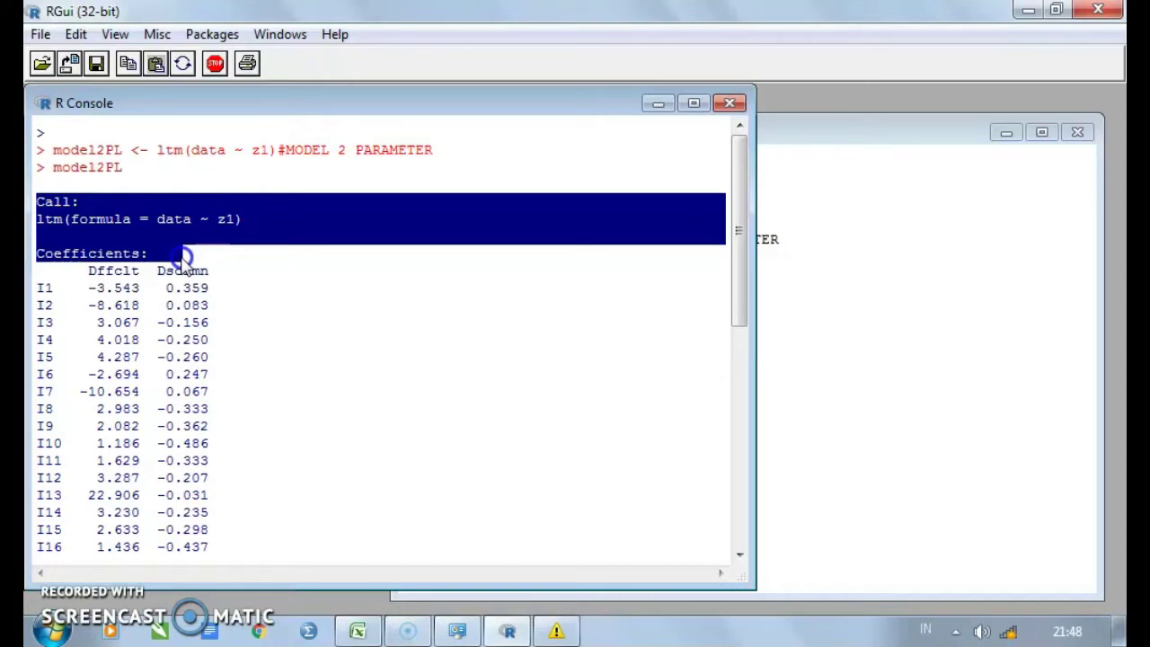
{"action": "left_click", "coordinate": [79, 200]}
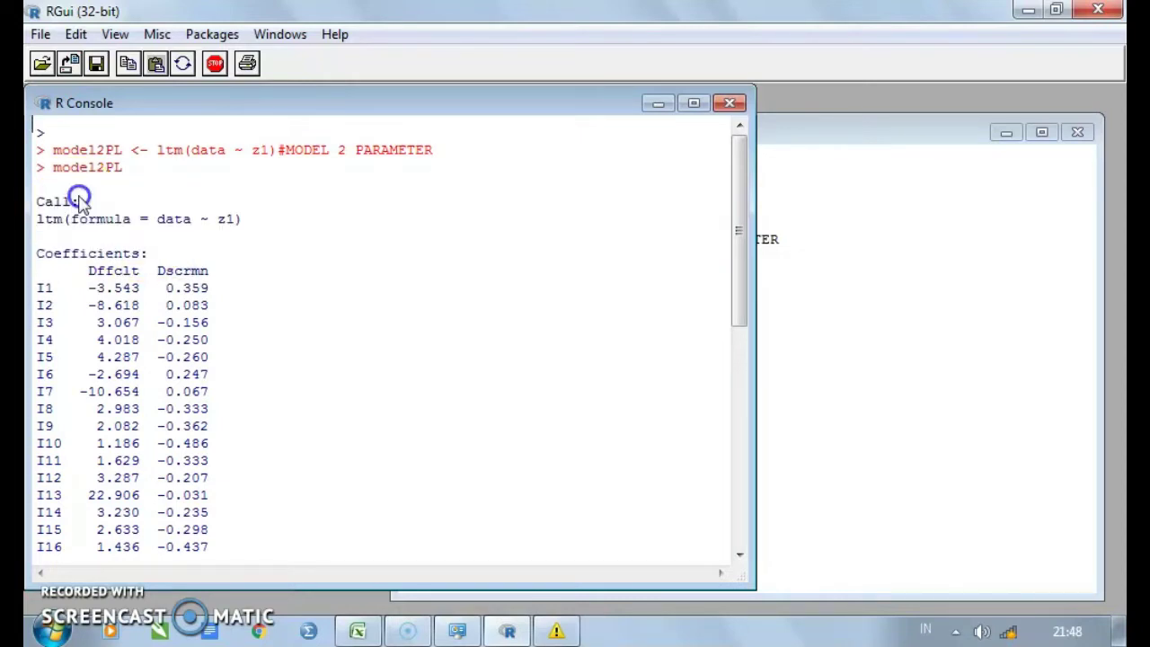
{"action": "mouse_move", "coordinate": [43, 201]}
{"action": "left_mouse_down"}
{"action": "mouse_move", "coordinate": [348, 586]}
{"action": "mouse_move", "coordinate": [431, 572]}
{"action": "left_mouse_up"}
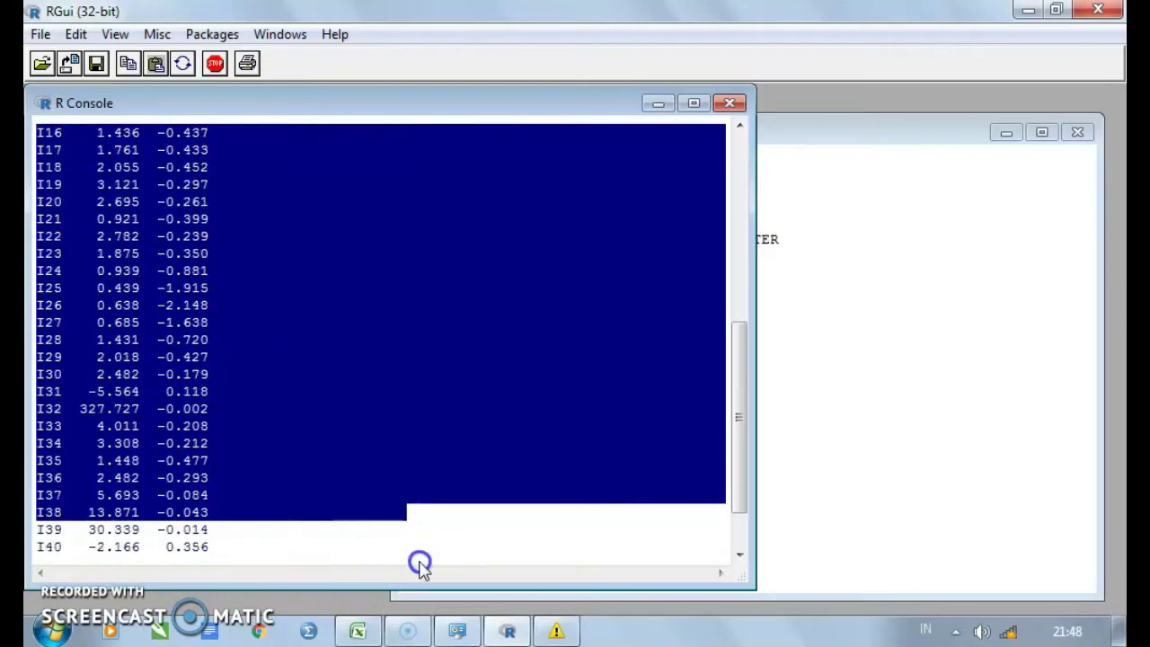
{"action": "right_click", "coordinate": [232, 426]}
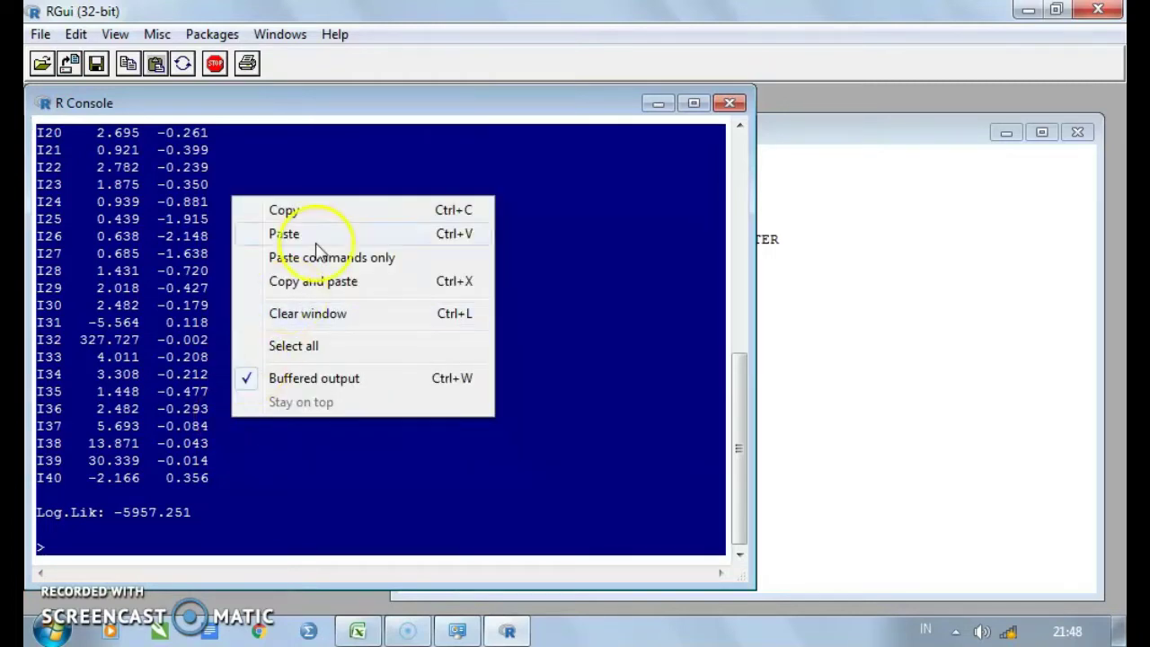
{"action": "left_click", "coordinate": [340, 209]}
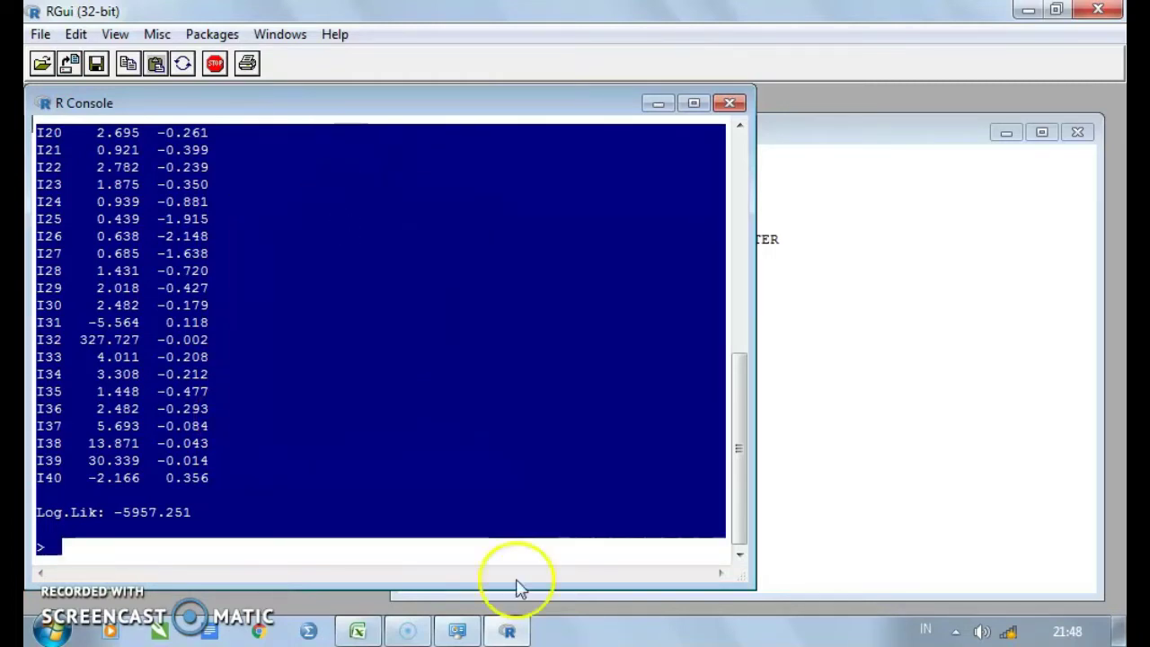
Paste the copied R output into cell A1 of Book1 in Excel
{"action": "left_click", "coordinate": [377, 633]}
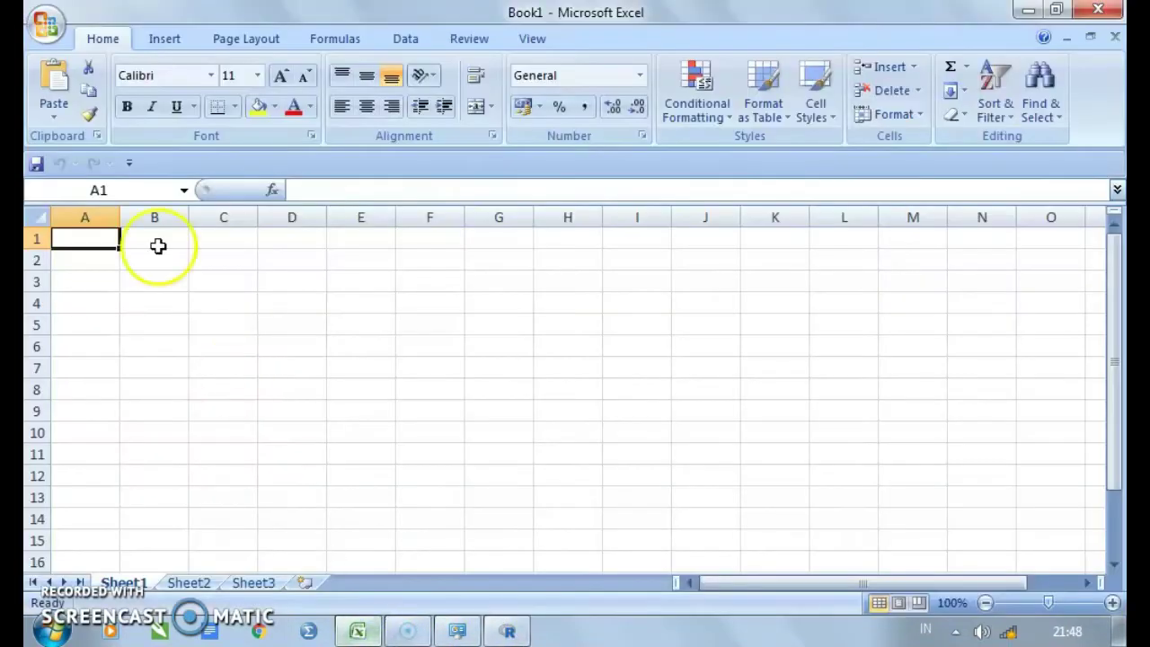
{"action": "left_click", "coordinate": [109, 256]}
{"action": "left_click", "coordinate": [97, 236]}
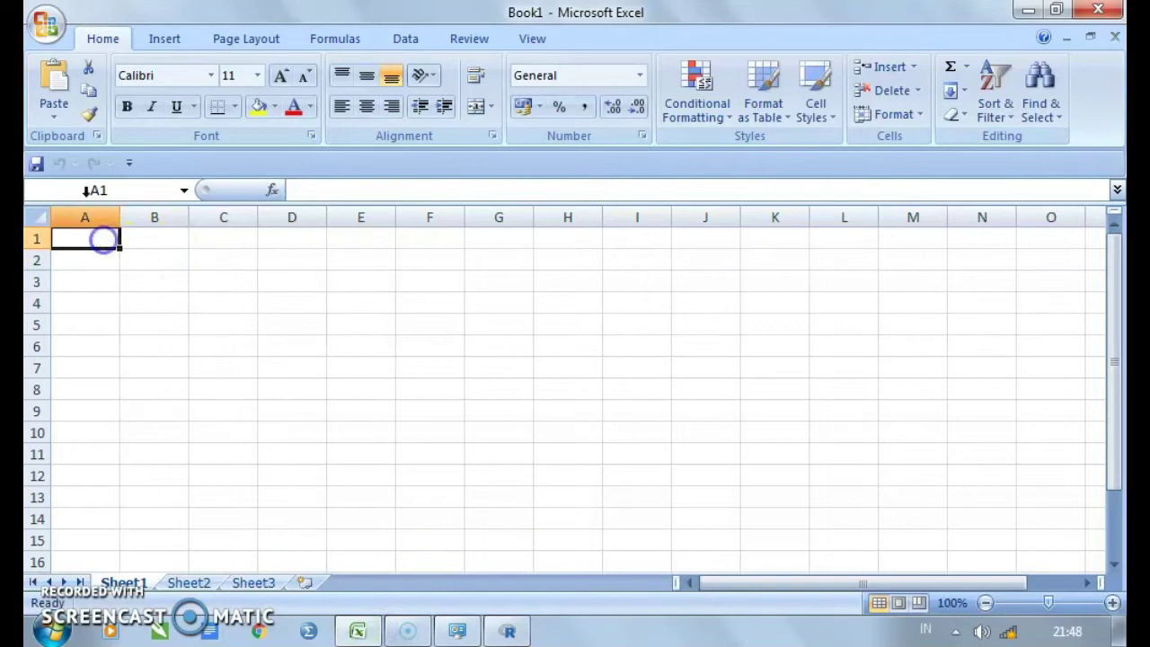
{"action": "left_click", "coordinate": [55, 79]}
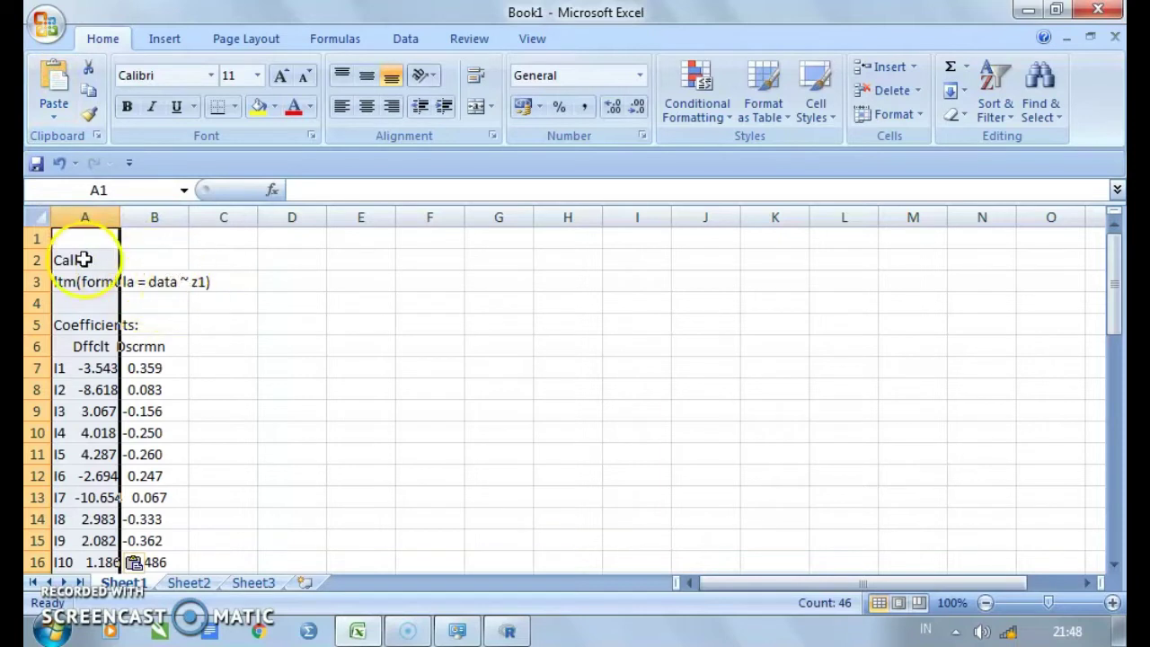
Widen column A to 15.57 so the pasted text fits
{"action": "left_click", "coordinate": [142, 280]}
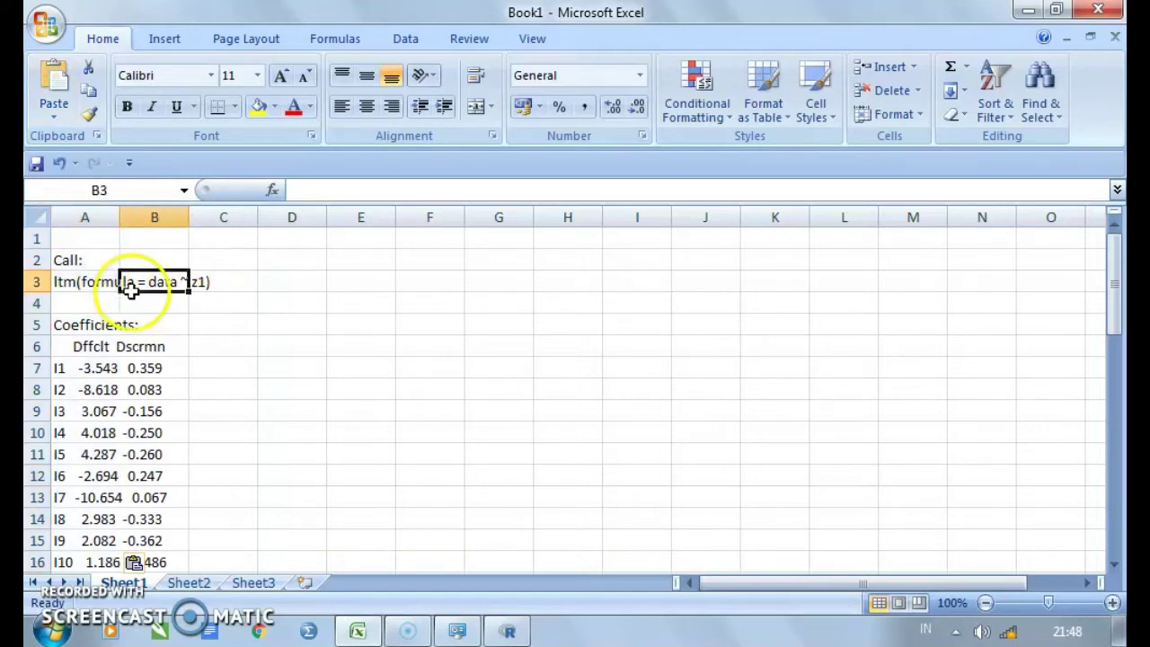
{"action": "left_click", "coordinate": [99, 214]}
{"action": "left_click_drag", "start_coordinate": [119, 218], "coordinate": [217, 222]}
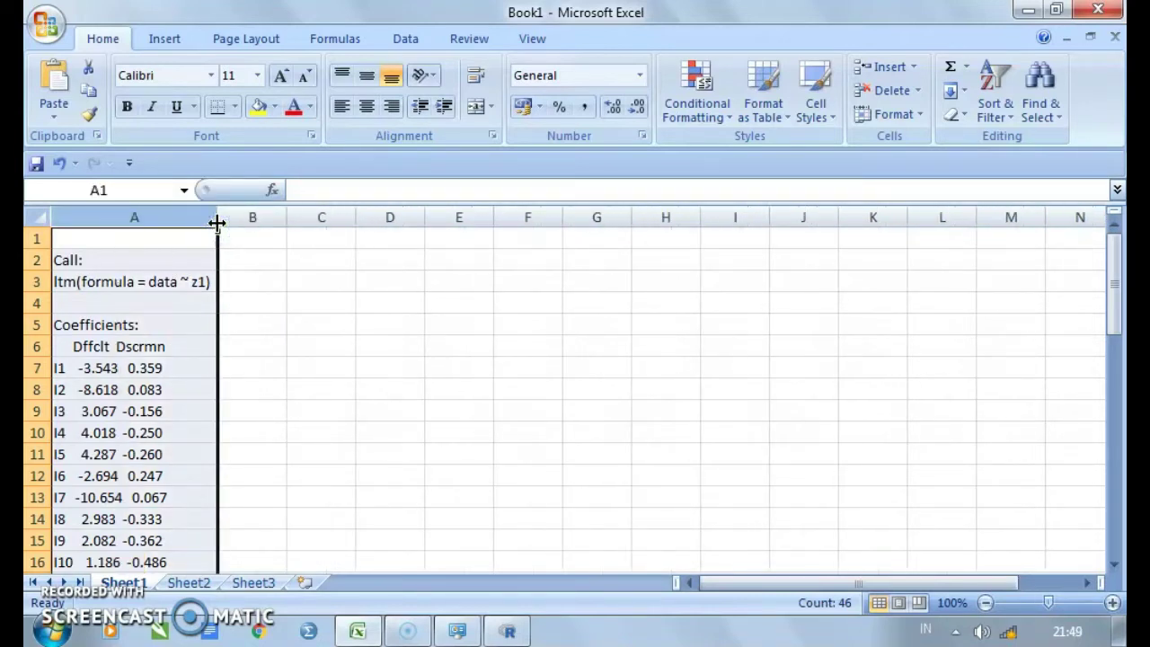
{"action": "left_click", "coordinate": [172, 216]}
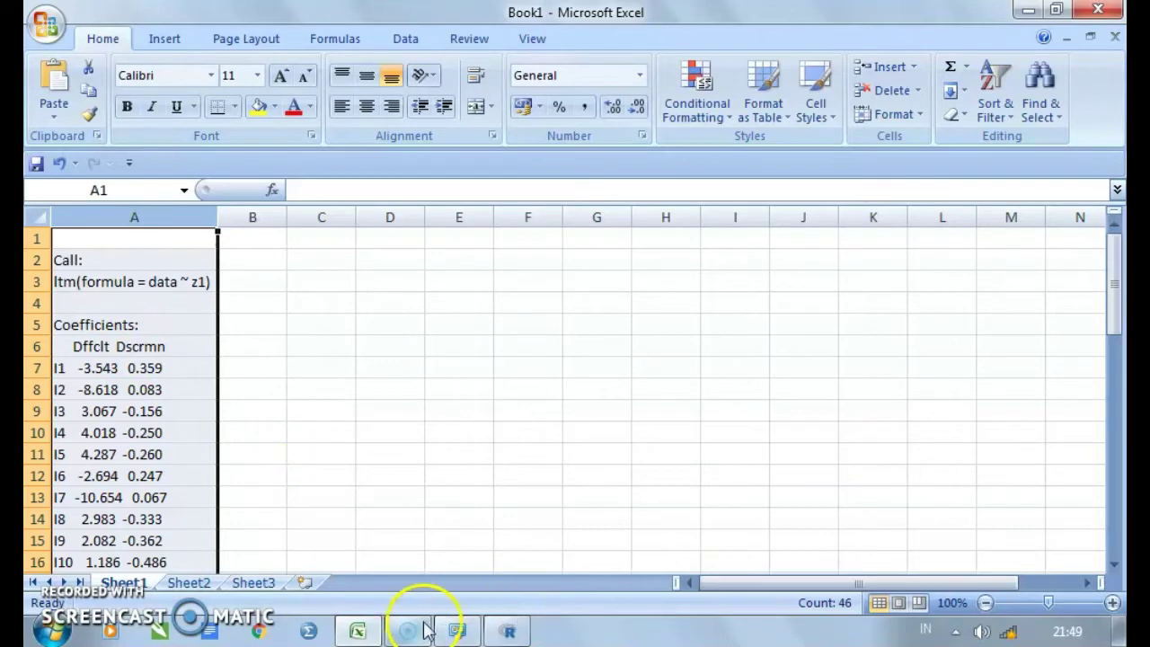
Return to the R Console and clear its text selection
{"action": "mouse_move", "coordinate": [496, 631]}
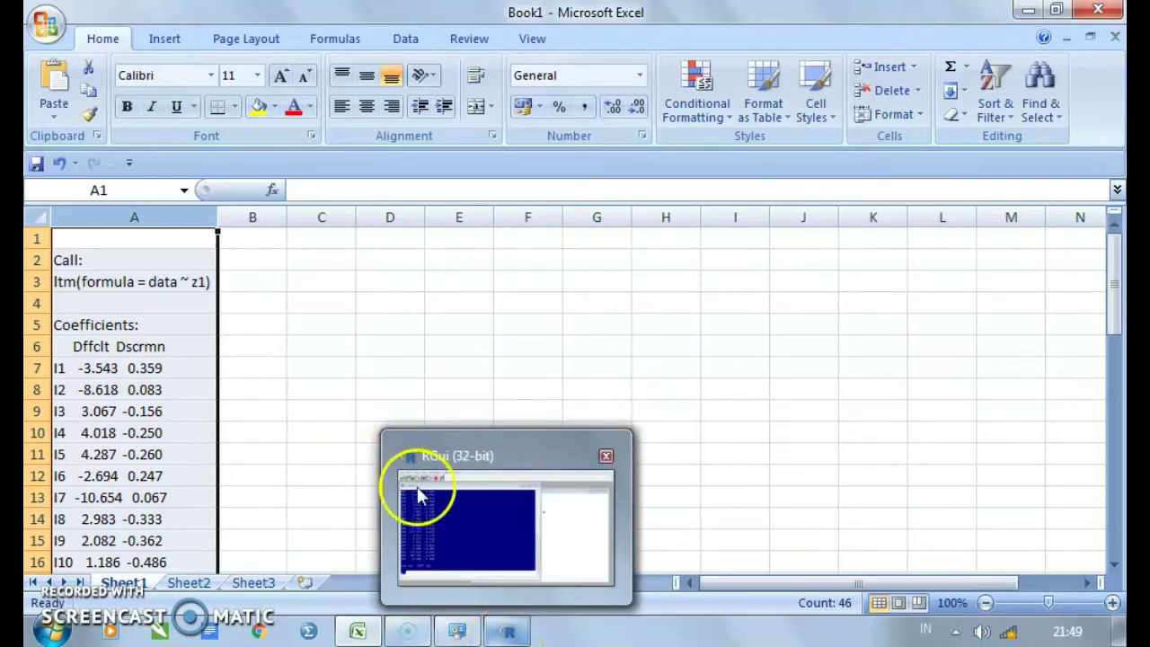
{"action": "mouse_move", "coordinate": [474, 547]}
{"action": "left_click", "coordinate": [264, 500]}
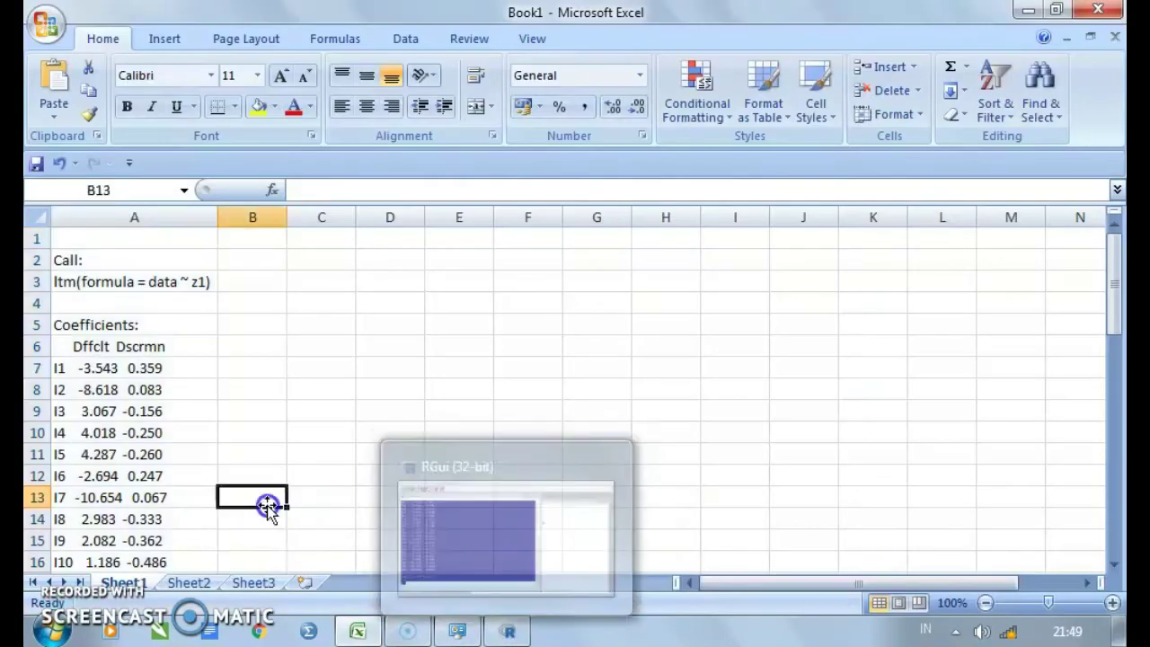
{"action": "left_click", "coordinate": [509, 630]}
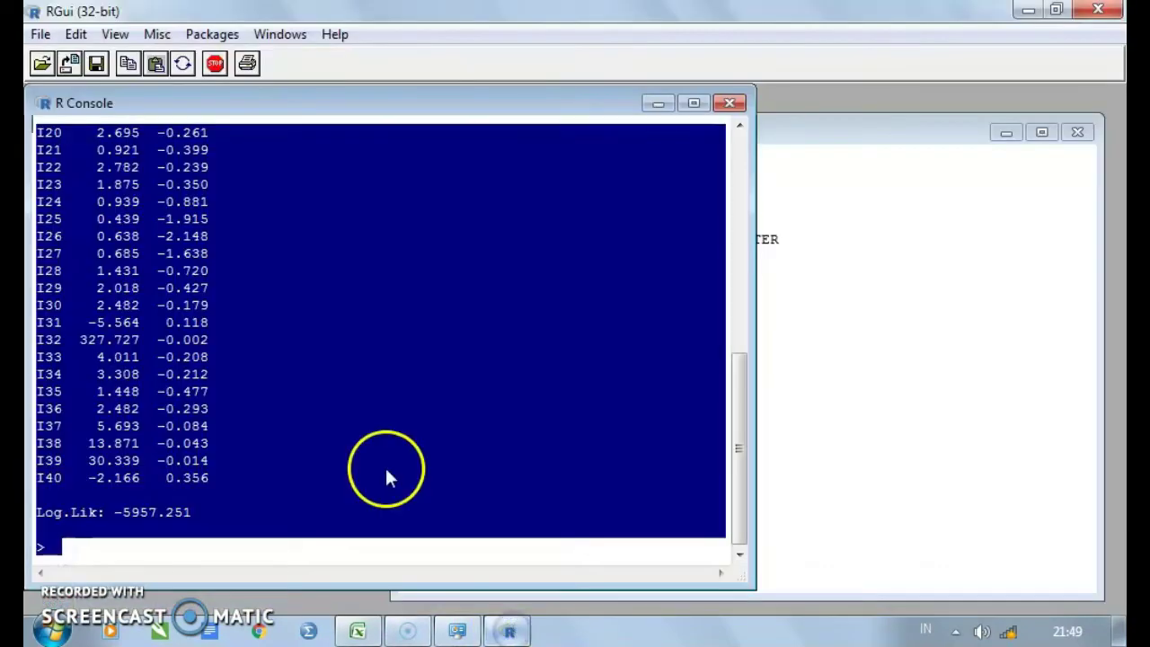
{"action": "left_click", "coordinate": [119, 539]}
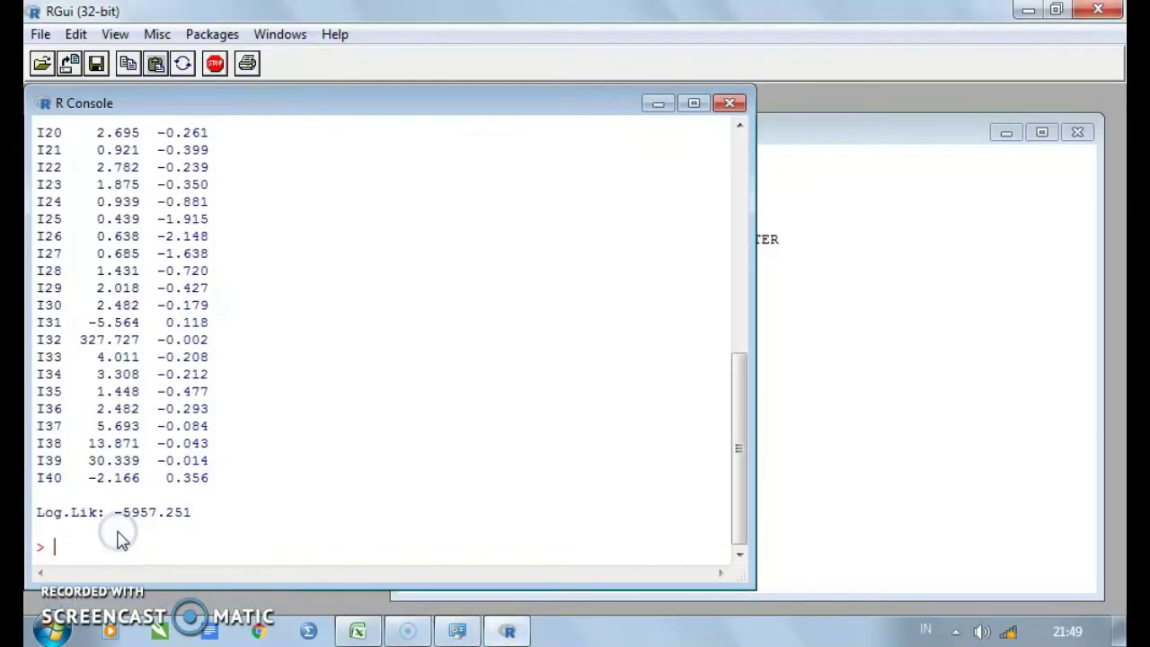
{"action": "left_click", "coordinate": [63, 550]}
Save the console contents as text file 'ujicoba' in the Music library's New folder
{"action": "left_click", "coordinate": [41, 36]}
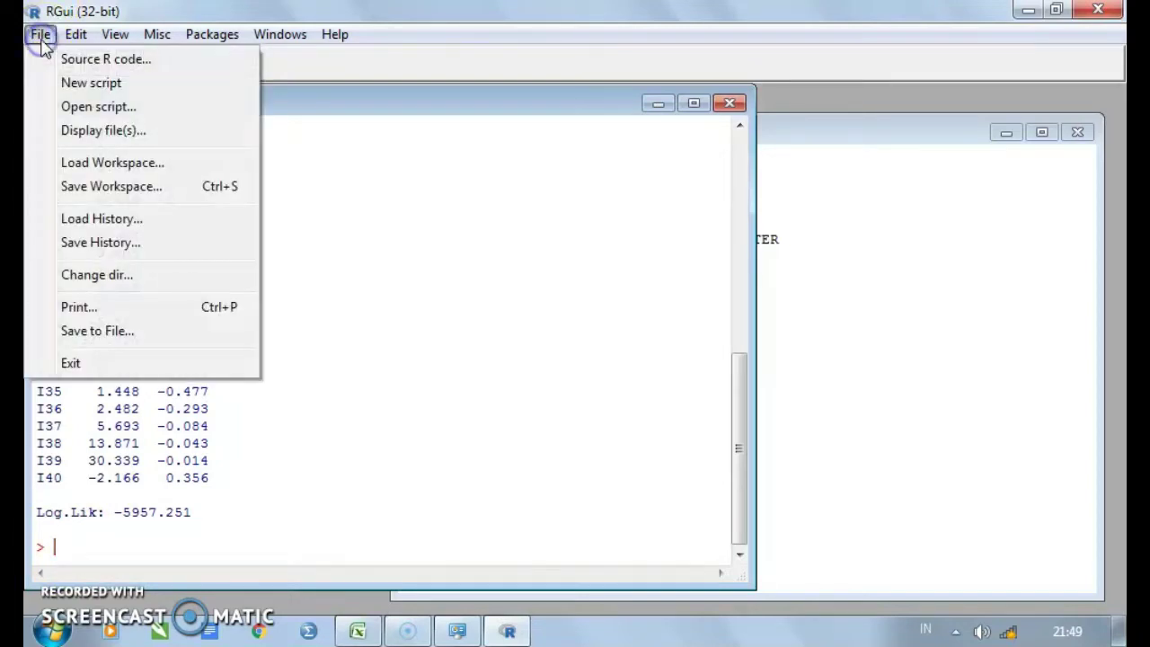
{"action": "left_click", "coordinate": [130, 333]}
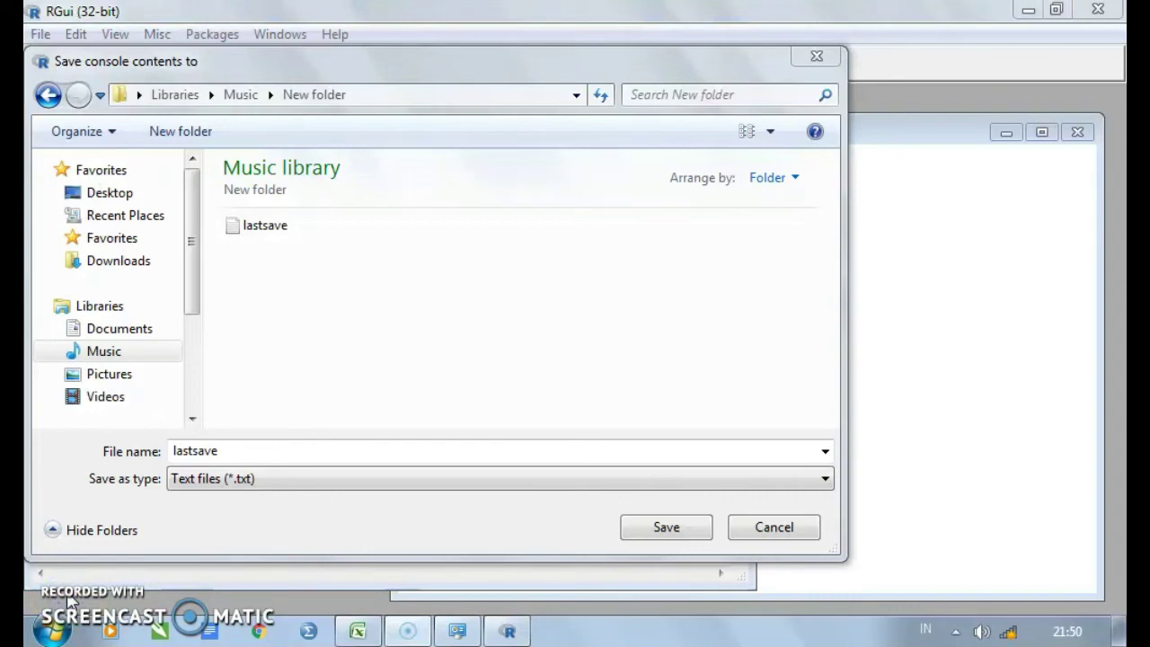
{"action": "left_click", "coordinate": [95, 266]}
{"action": "left_click", "coordinate": [313, 103]}
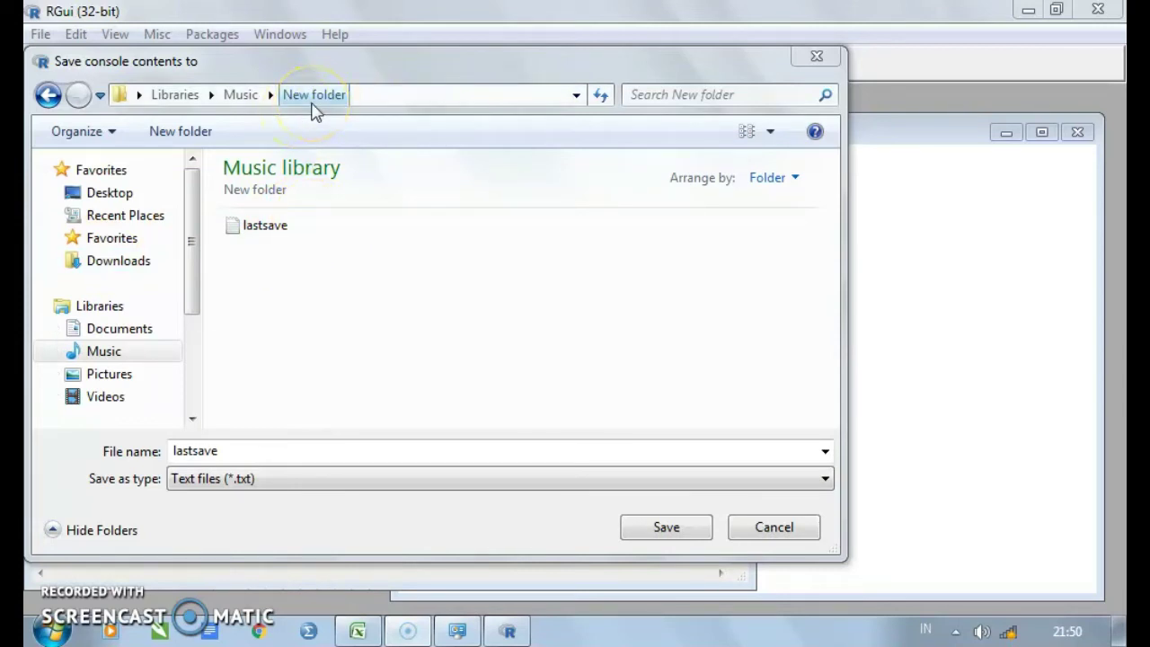
{"action": "double_click", "coordinate": [232, 451]}
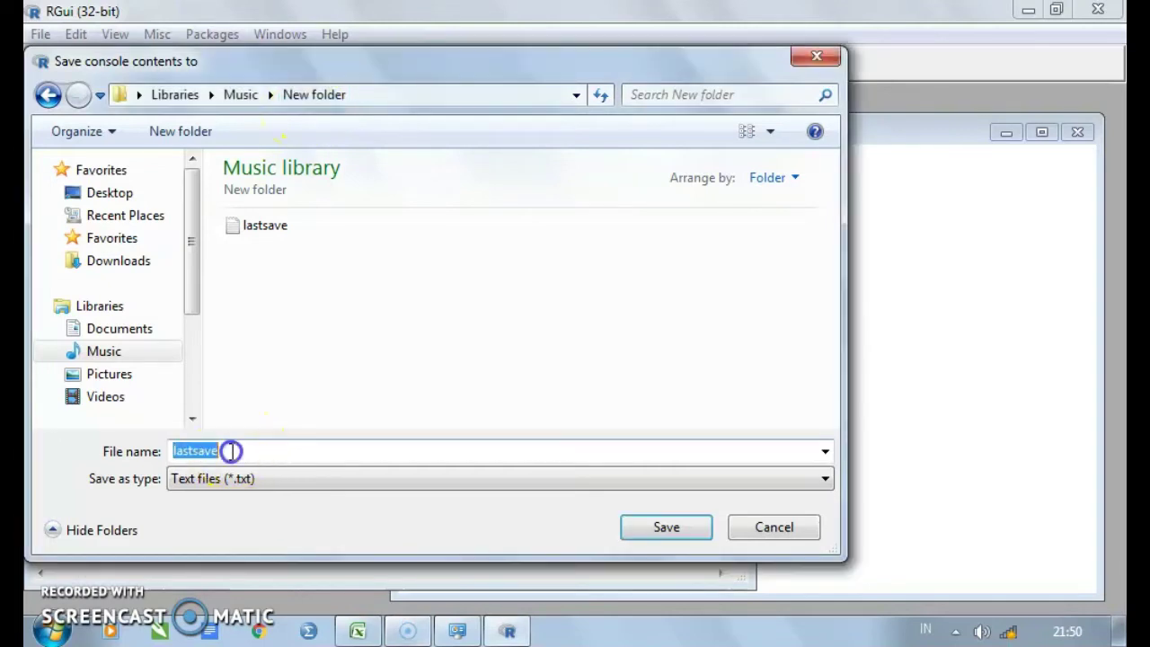
{"action": "type", "text": "has"}
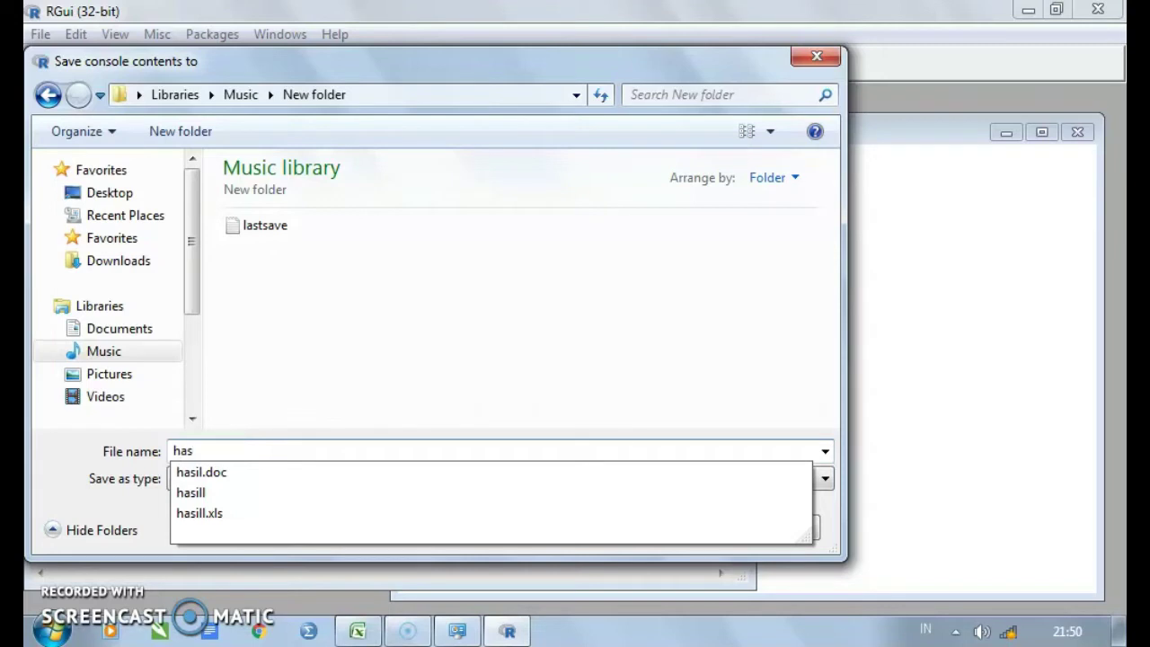
{"action": "key", "text": "BackSpace"}
{"action": "key", "text": "BackSpace"}
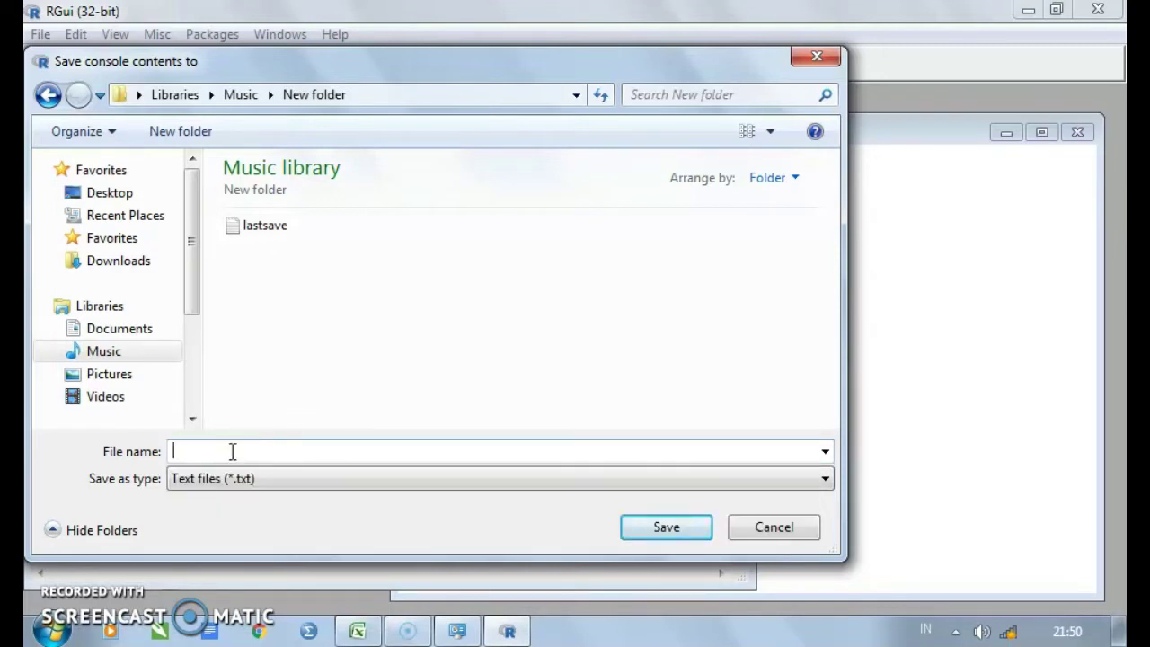
{"action": "type", "text": "ujicoba"}
{"action": "left_click", "coordinate": [665, 528]}
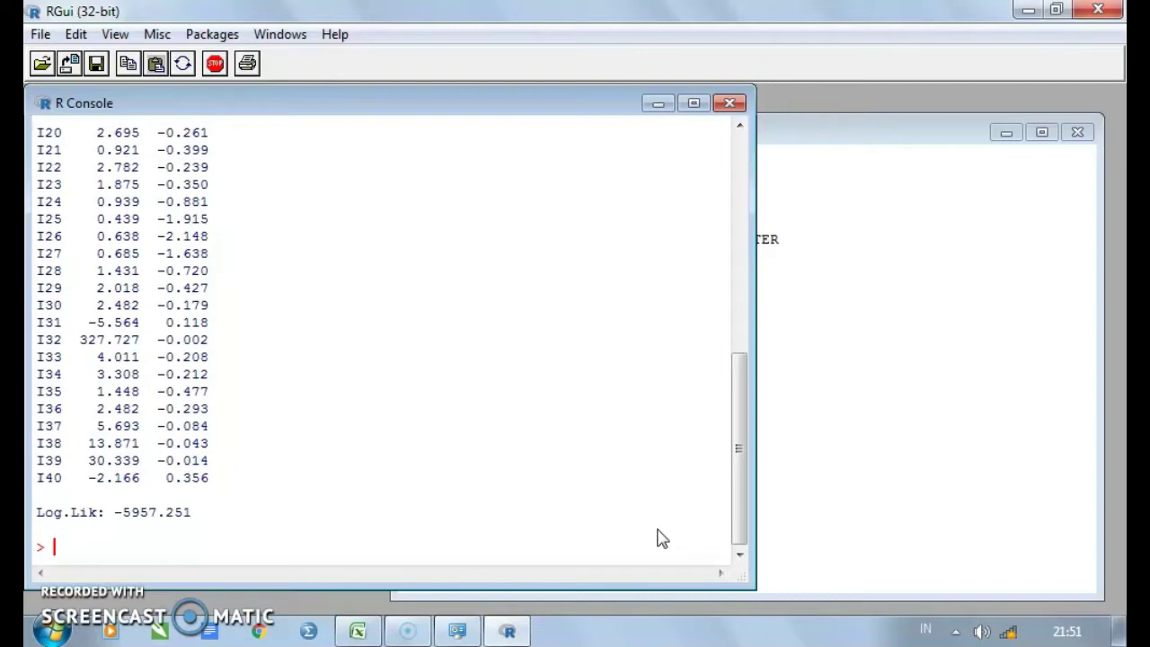
Create a new blank workbook and open the ujicoba text file, listing All Files
{"action": "left_click", "coordinate": [356, 631]}
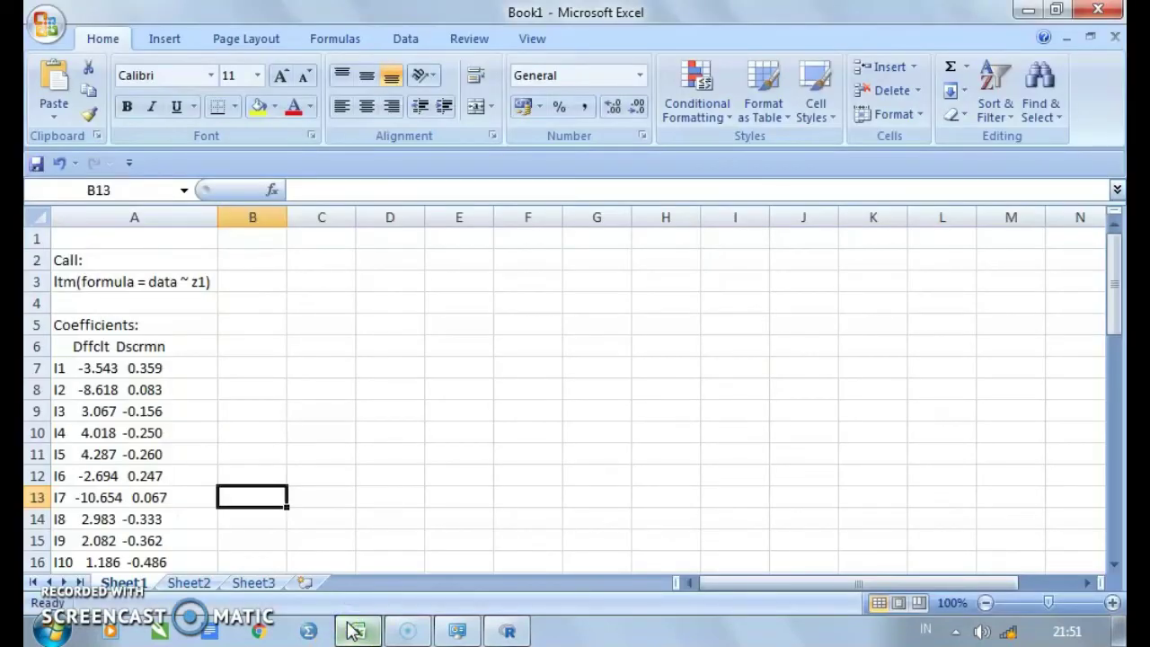
{"action": "key", "text": "ctrl+n"}
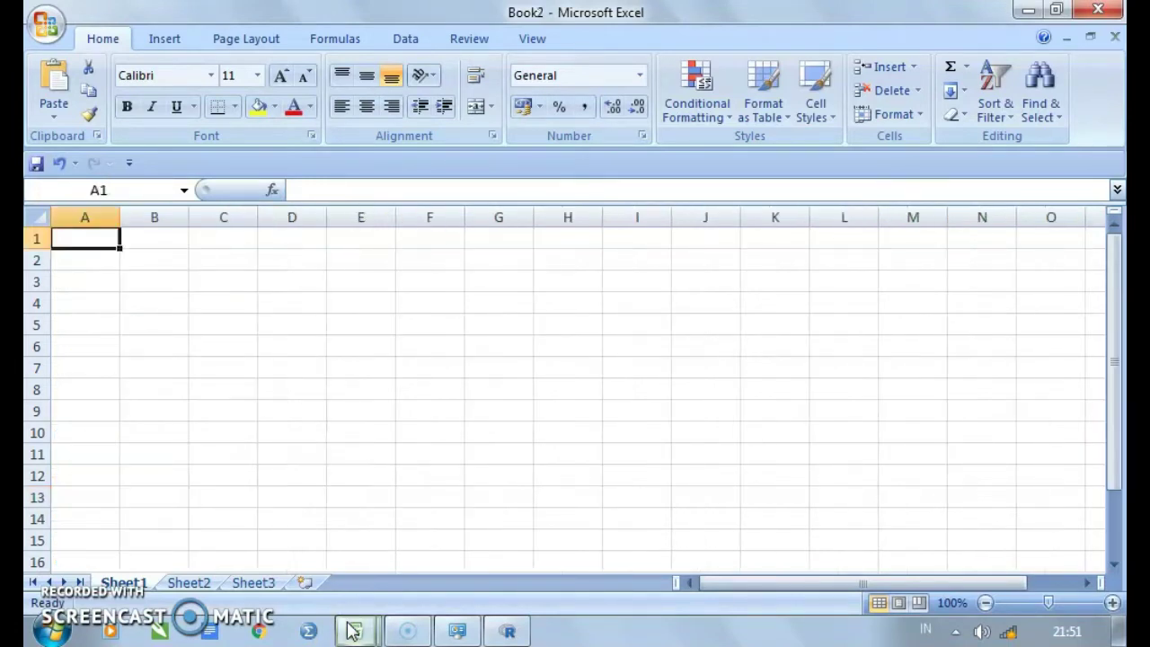
{"action": "left_click", "coordinate": [46, 31]}
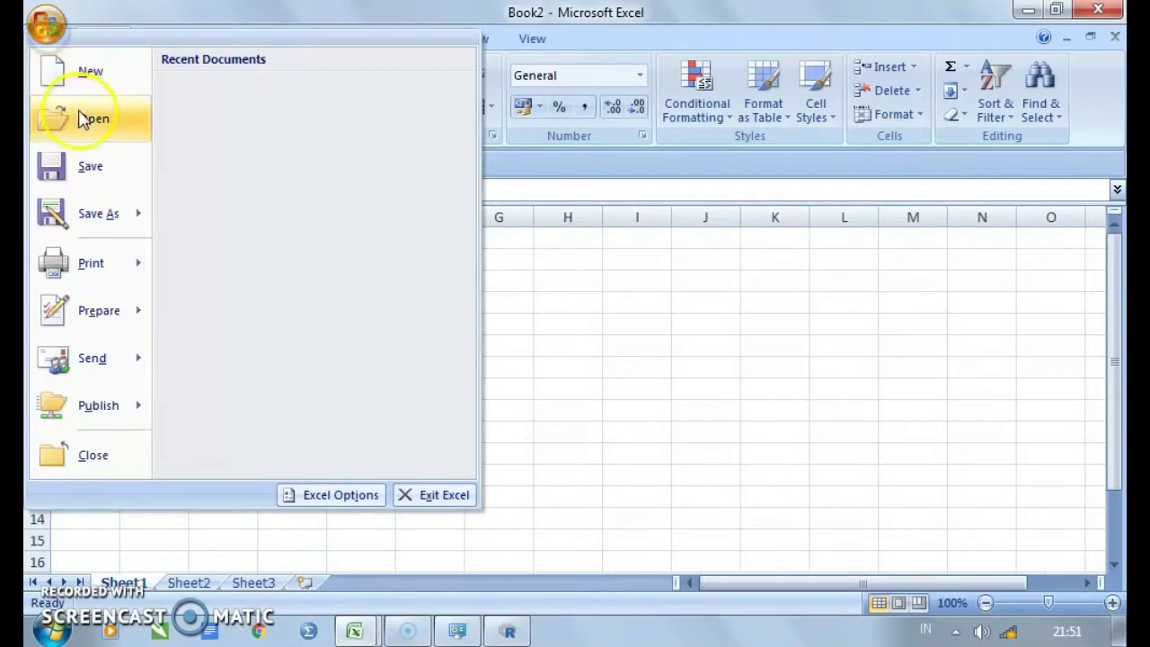
{"action": "key", "text": "Escape"}
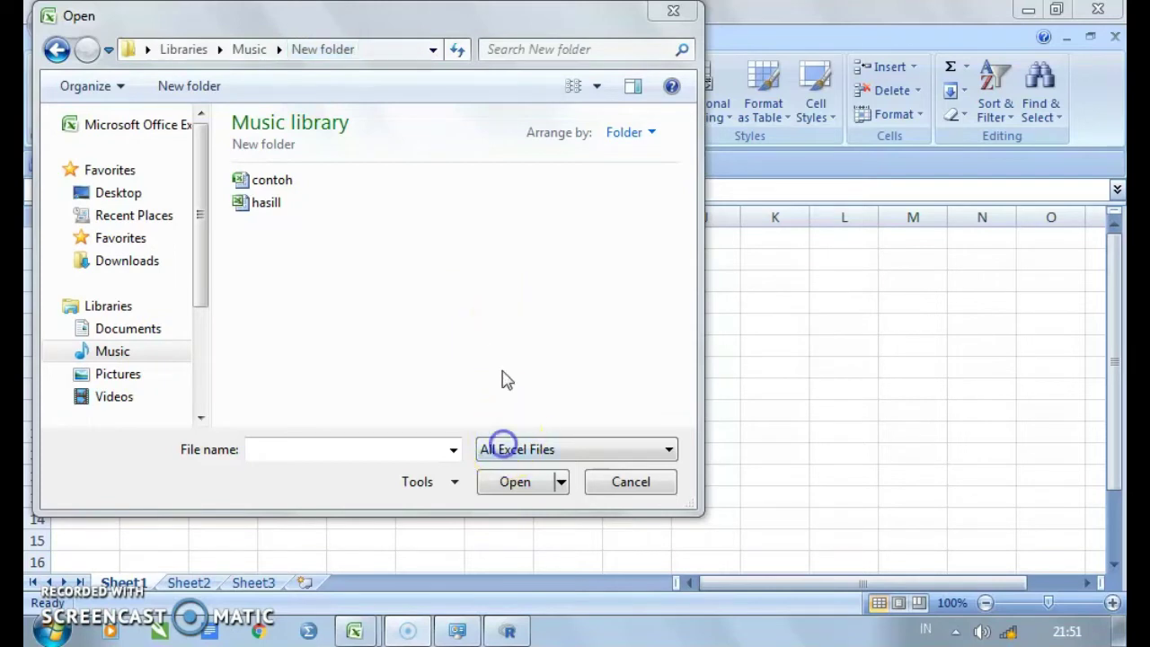
{"action": "left_click", "coordinate": [503, 449]}
{"action": "left_click", "coordinate": [509, 102]}
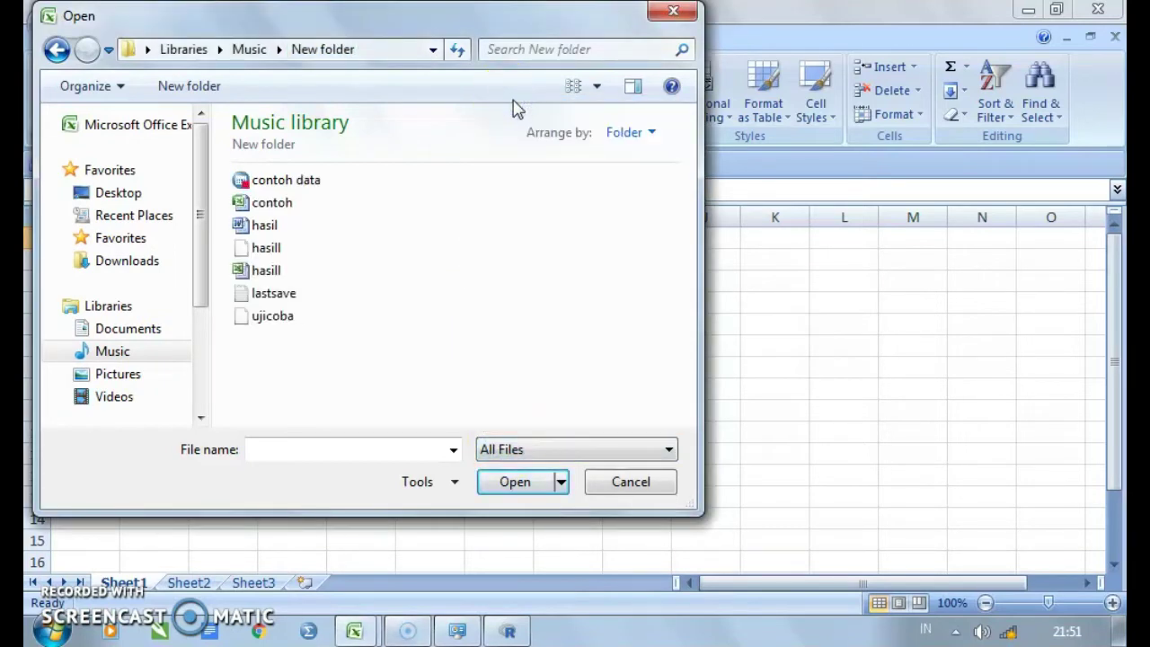
{"action": "left_click", "coordinate": [283, 329]}
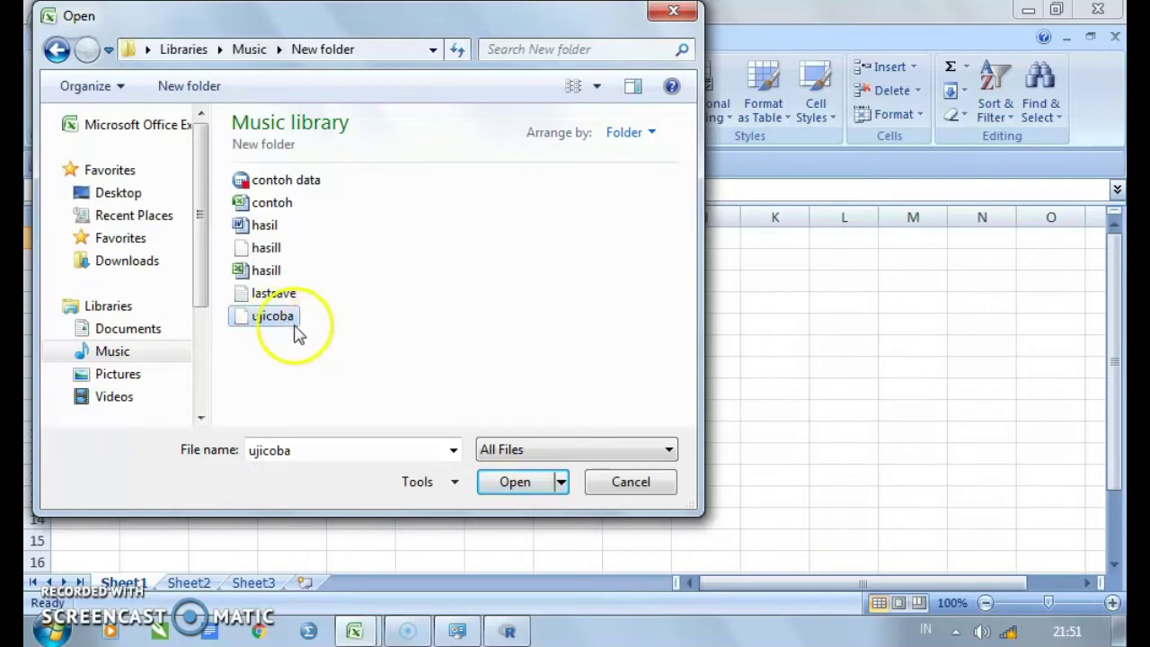
{"action": "left_click", "coordinate": [520, 494]}
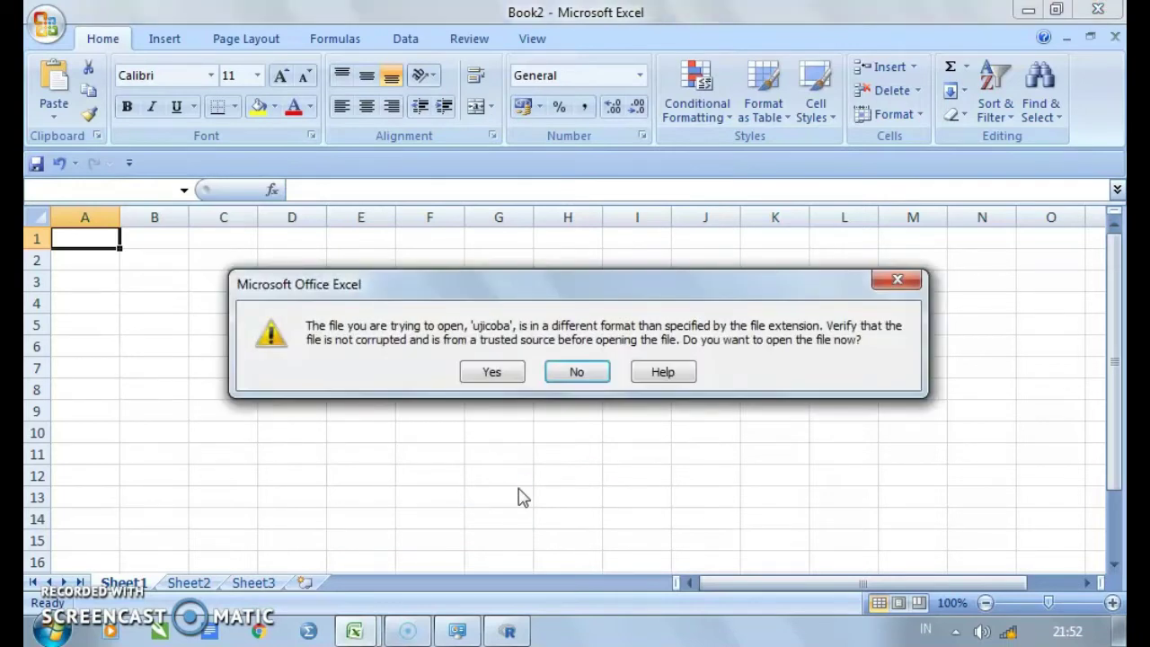
Accept the format warning and import ujicoba as Delimited text split on Space
{"action": "left_click", "coordinate": [489, 373]}
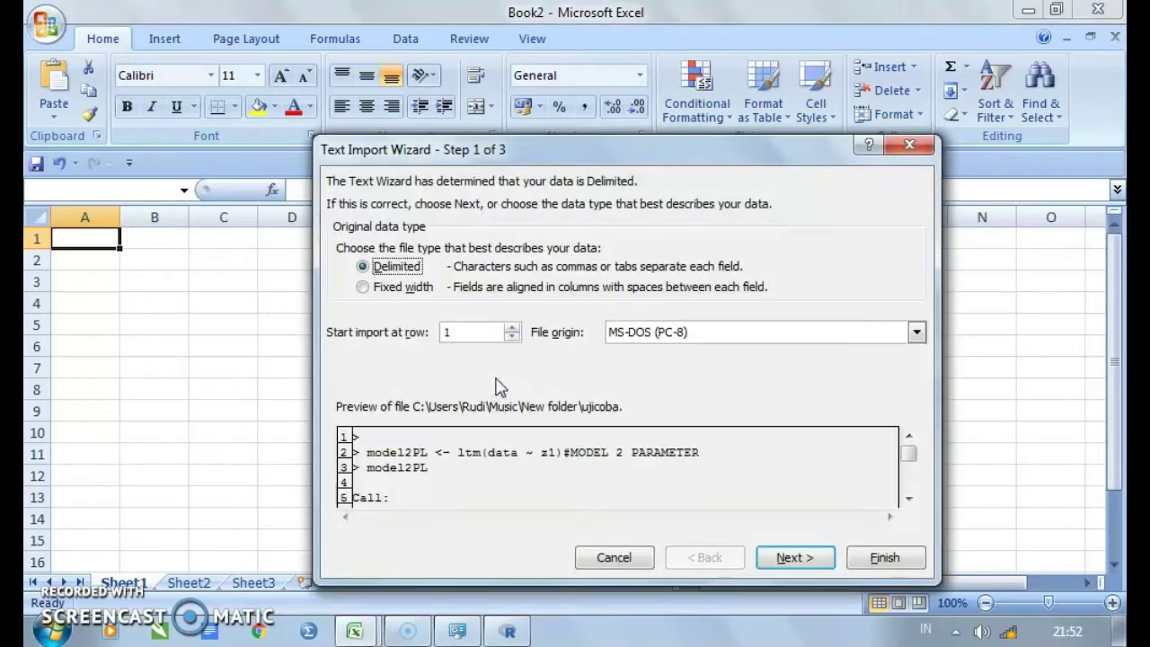
{"action": "left_click", "coordinate": [797, 559]}
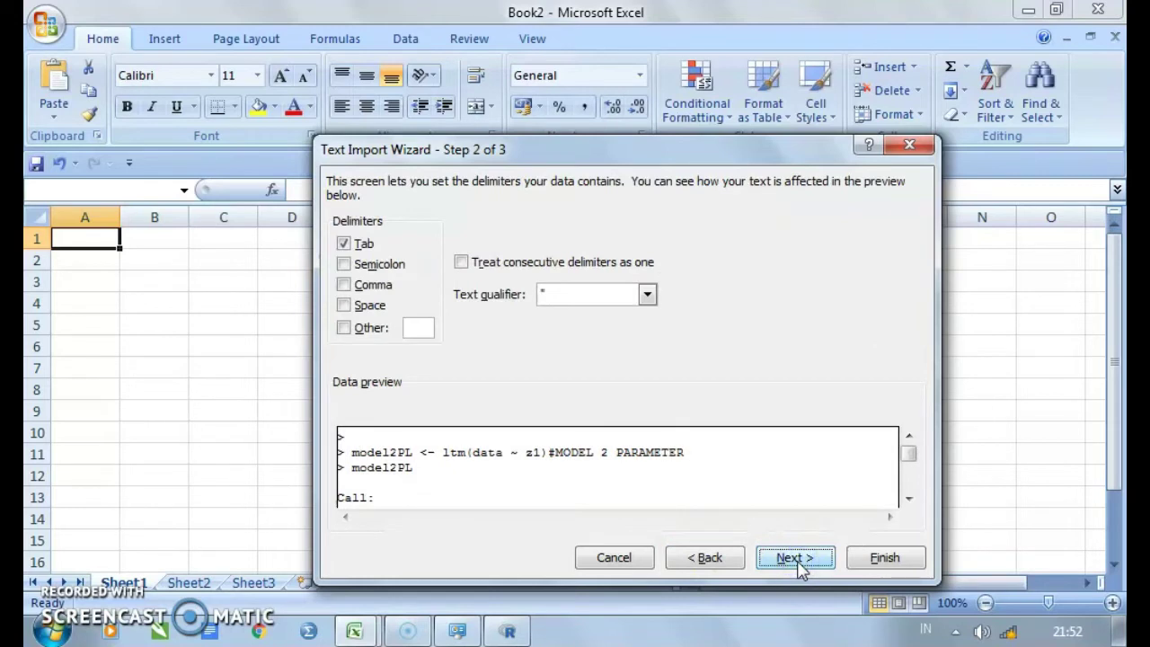
{"action": "left_click", "coordinate": [347, 307]}
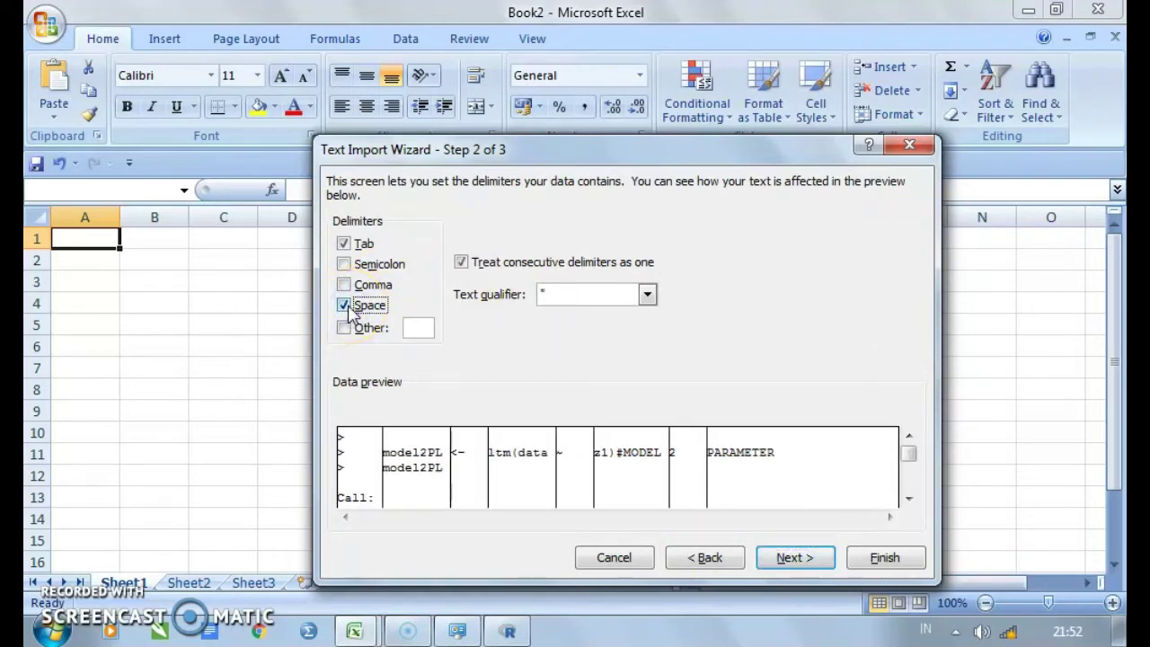
{"action": "left_click", "coordinate": [791, 558]}
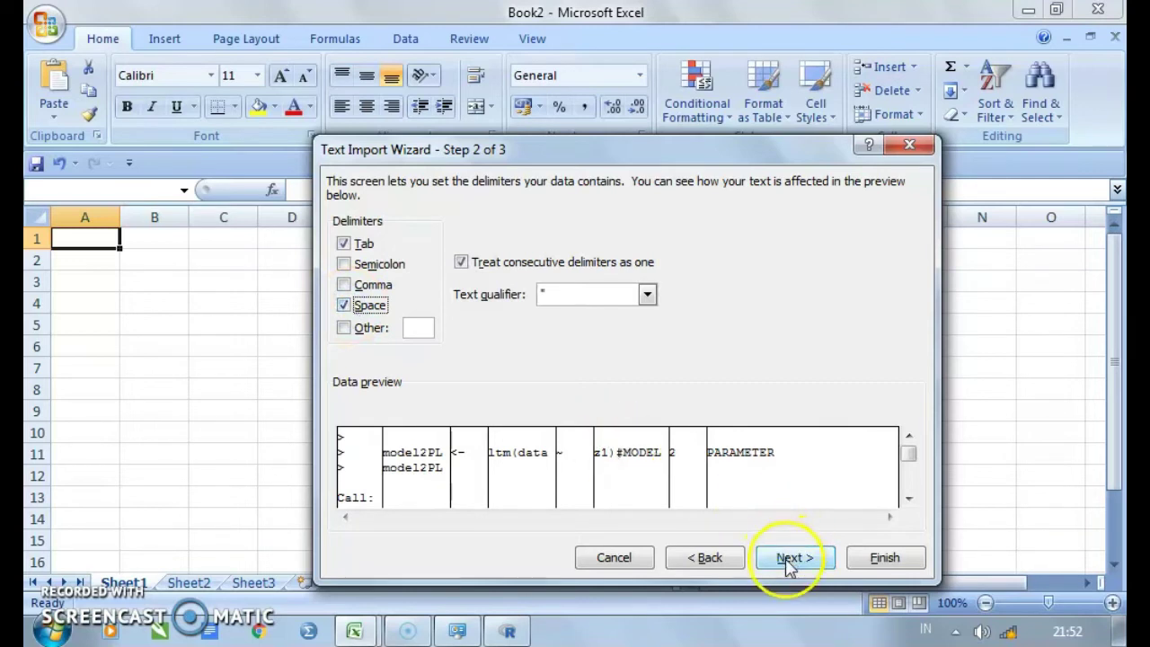
{"action": "left_click", "coordinate": [790, 558]}
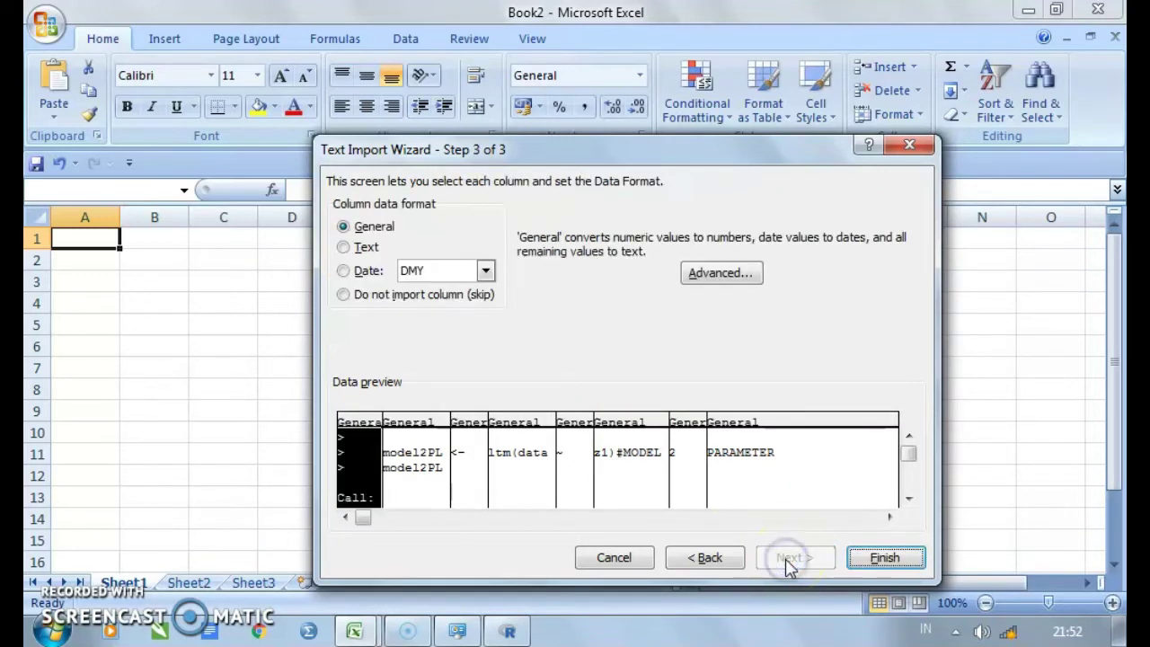
{"action": "left_click", "coordinate": [885, 558]}
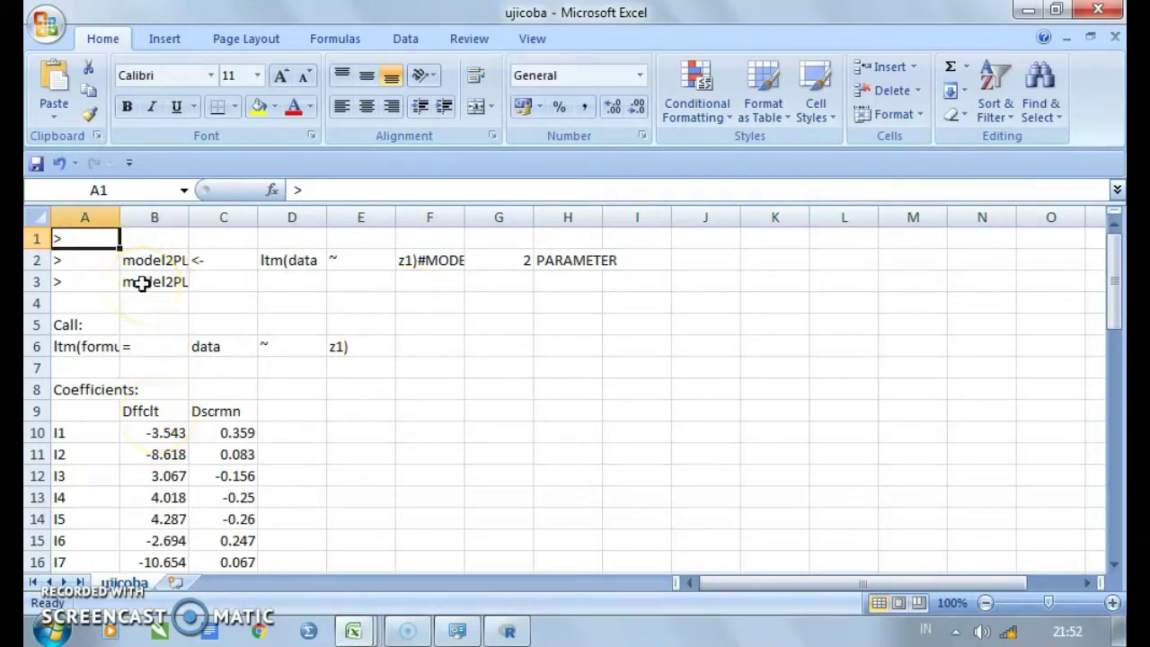
{"action": "left_click", "coordinate": [153, 215]}
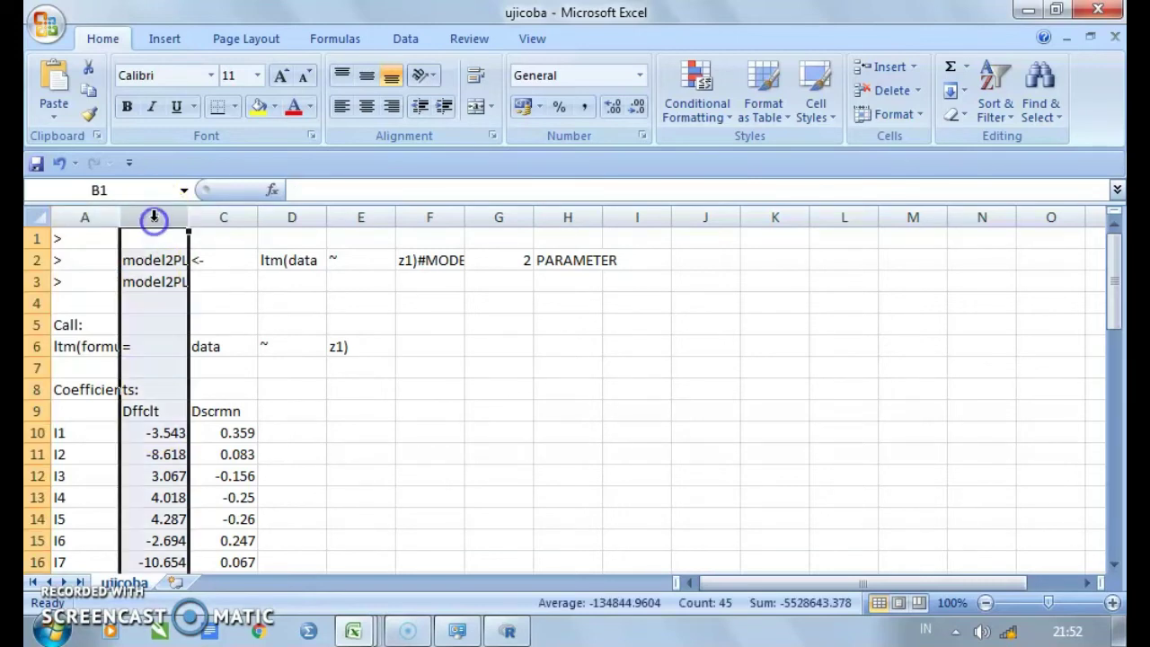
{"action": "left_click", "coordinate": [231, 215]}
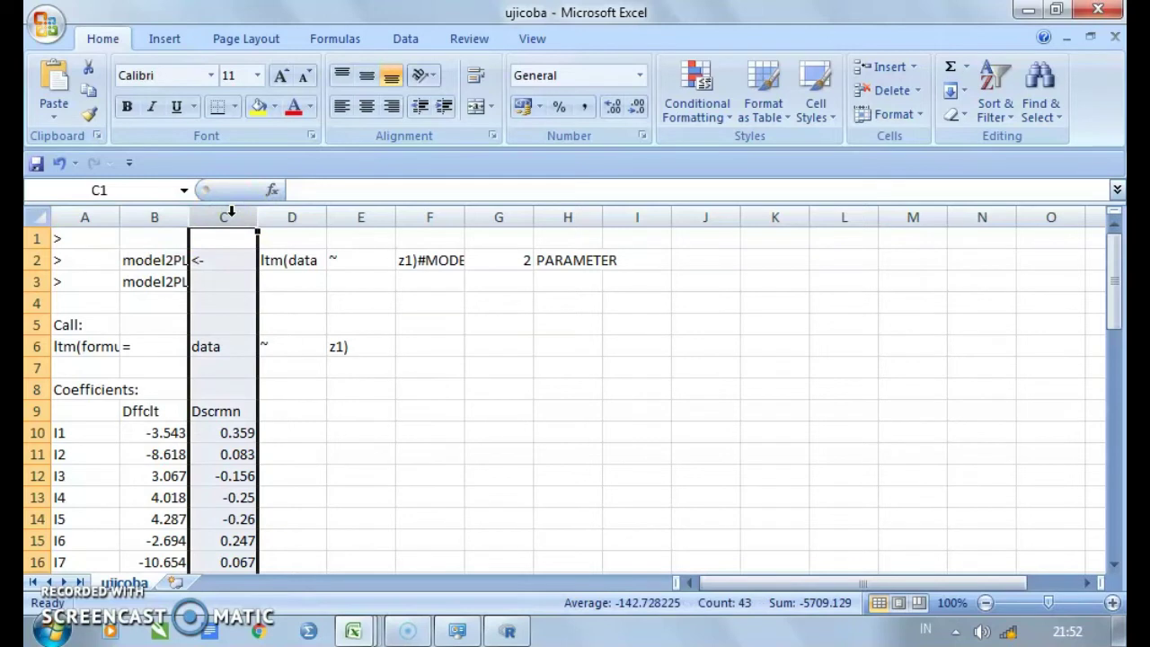
{"action": "left_click", "coordinate": [166, 217]}
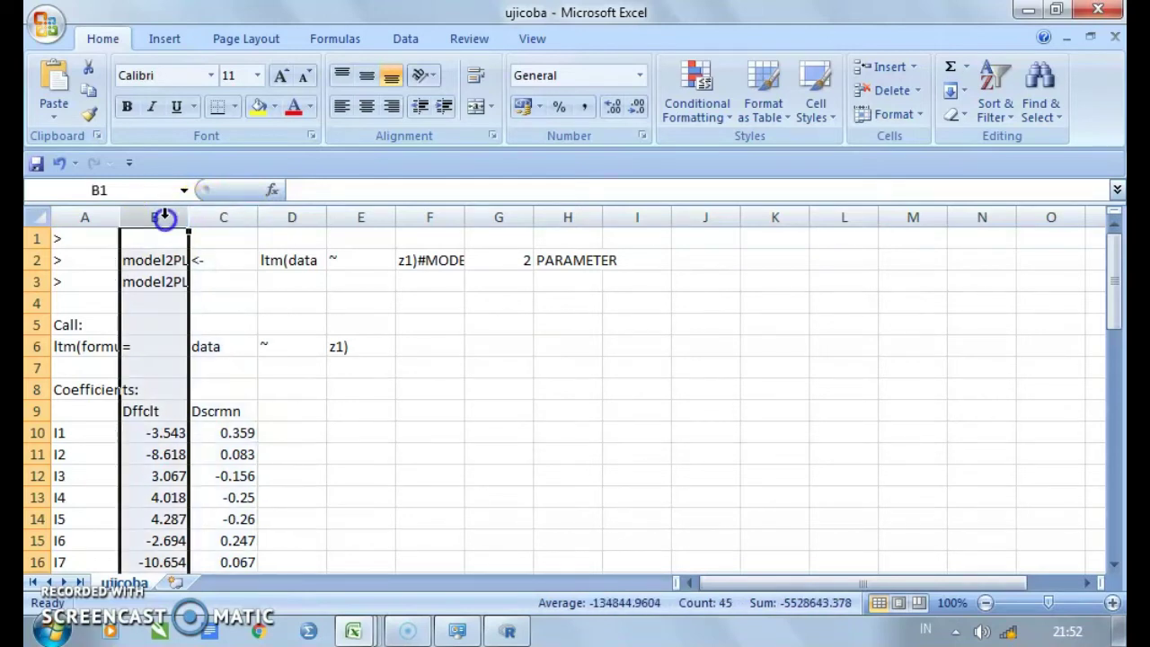
{"action": "left_click", "coordinate": [241, 208]}
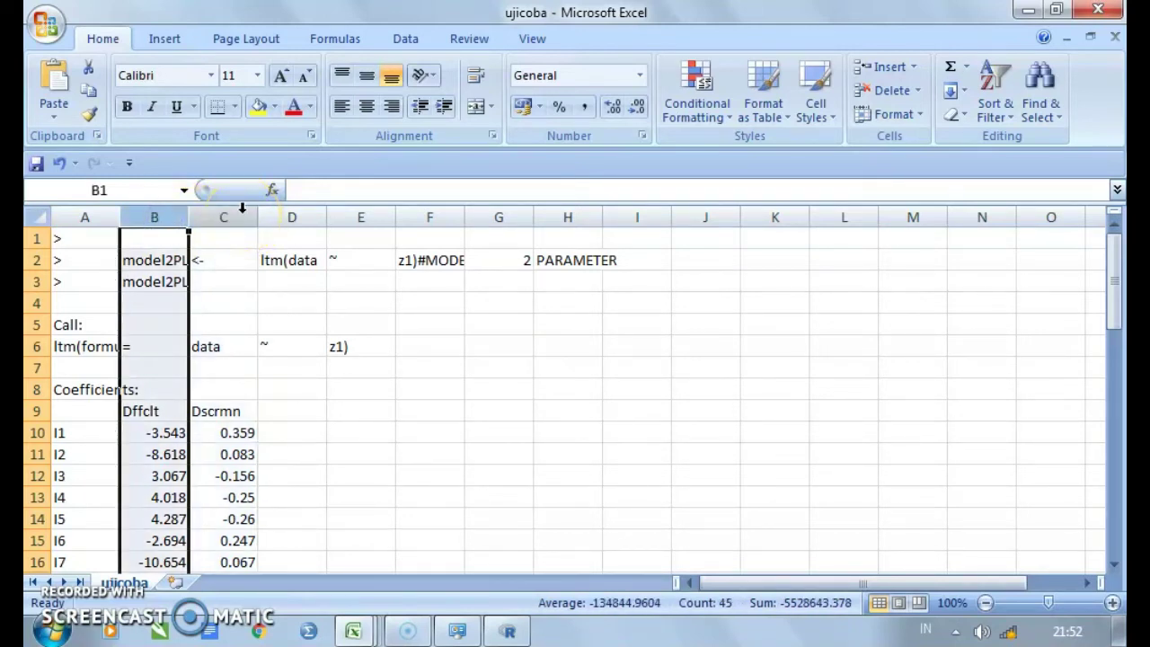
{"action": "left_click", "coordinate": [242, 208]}
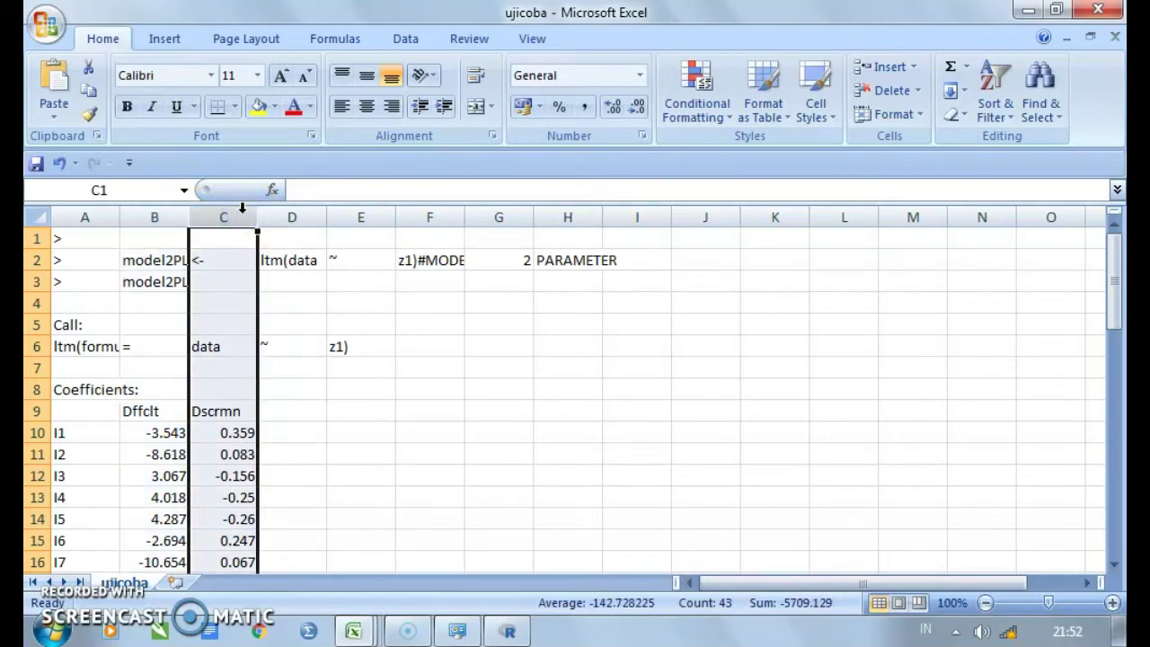
{"action": "left_click", "coordinate": [203, 207]}
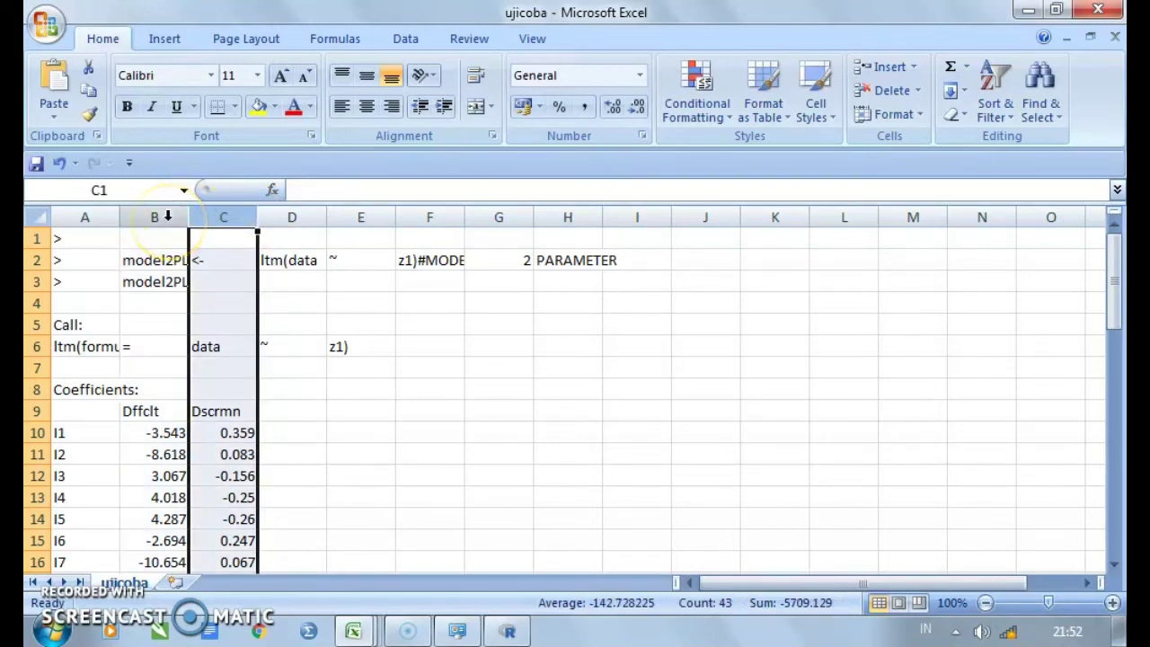
{"action": "left_click", "coordinate": [167, 216]}
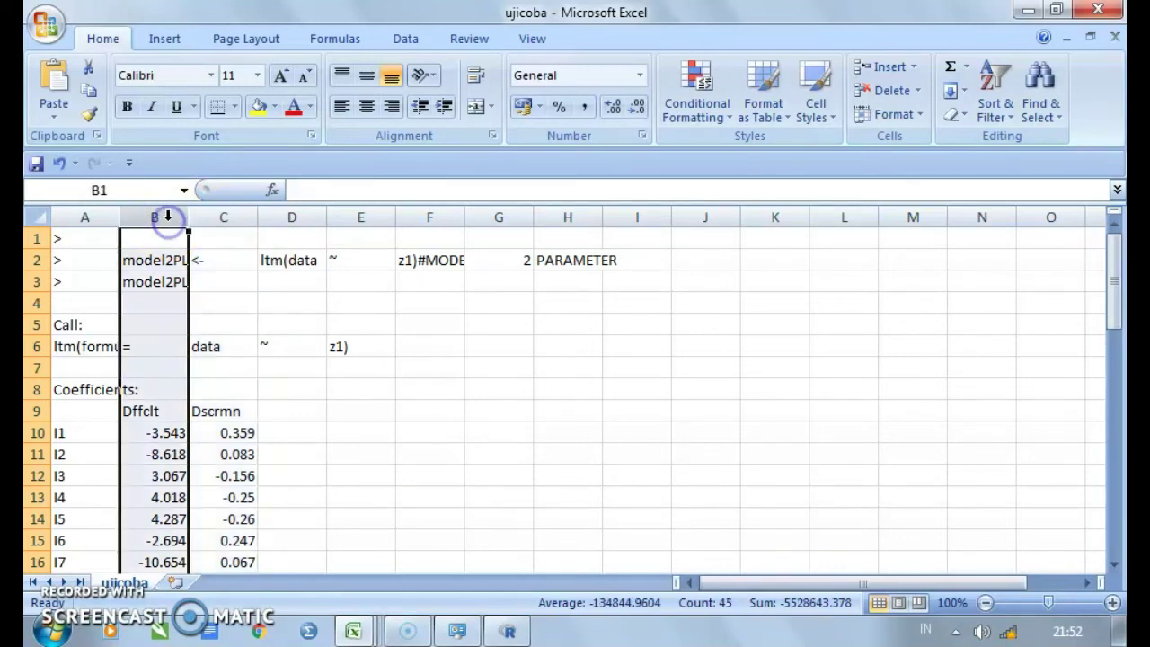
{"action": "left_click", "coordinate": [157, 217]}
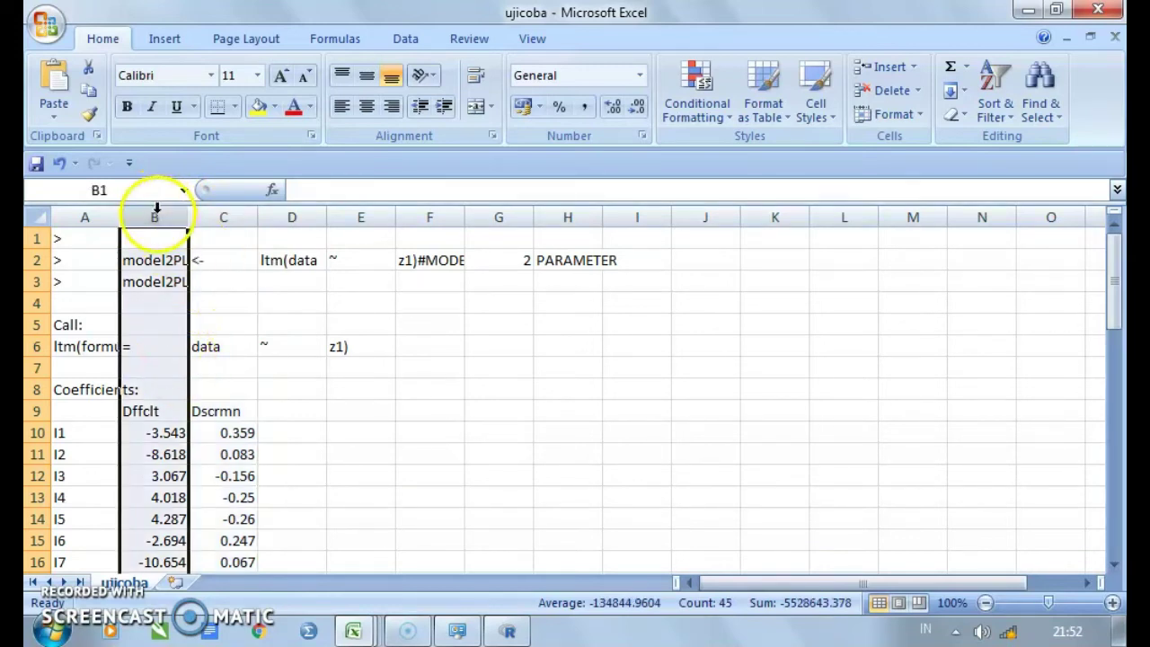
{"action": "left_click", "coordinate": [209, 216]}
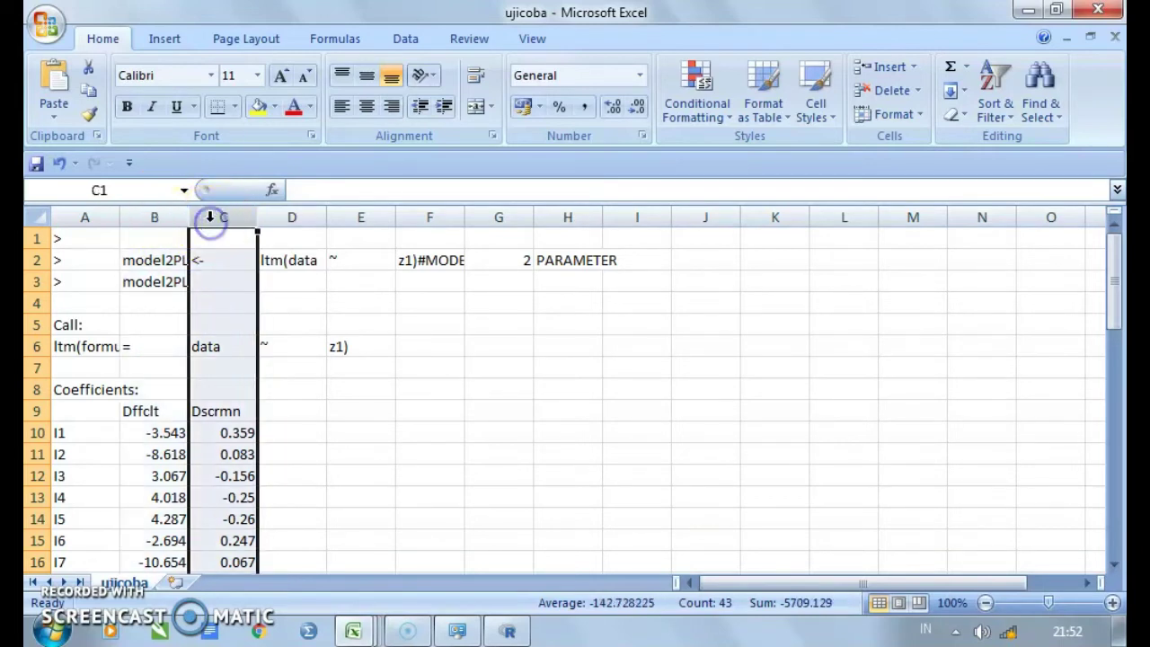
{"action": "left_click", "coordinate": [154, 212]}
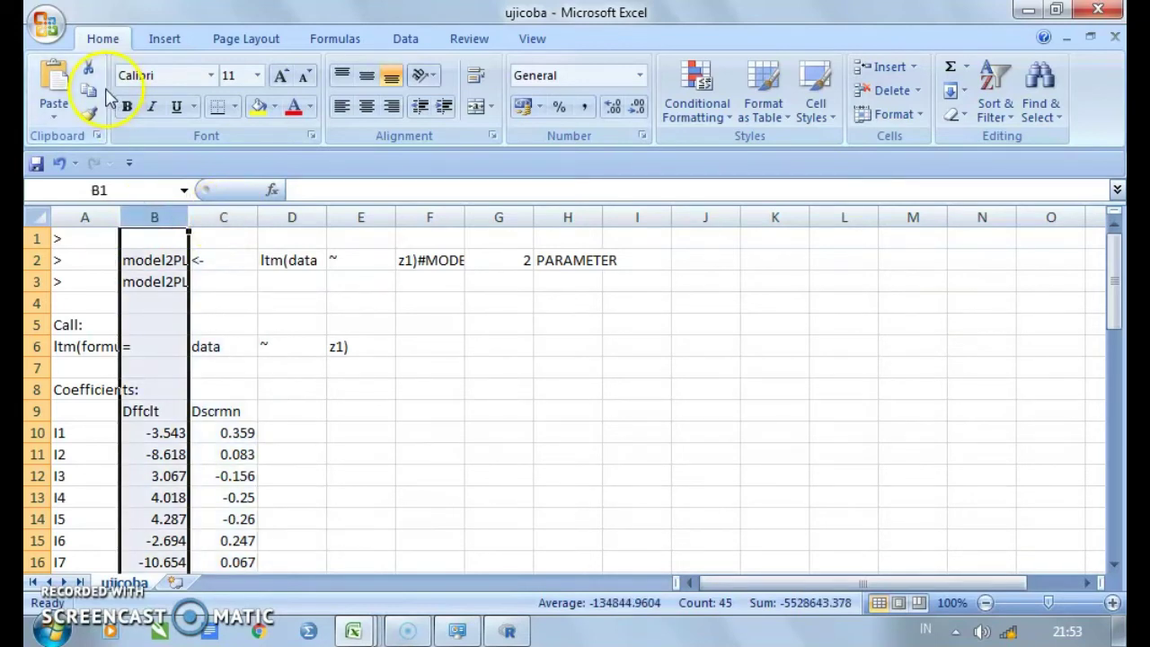
Open the Save As dialog from the Office button
{"action": "left_click", "coordinate": [46, 25]}
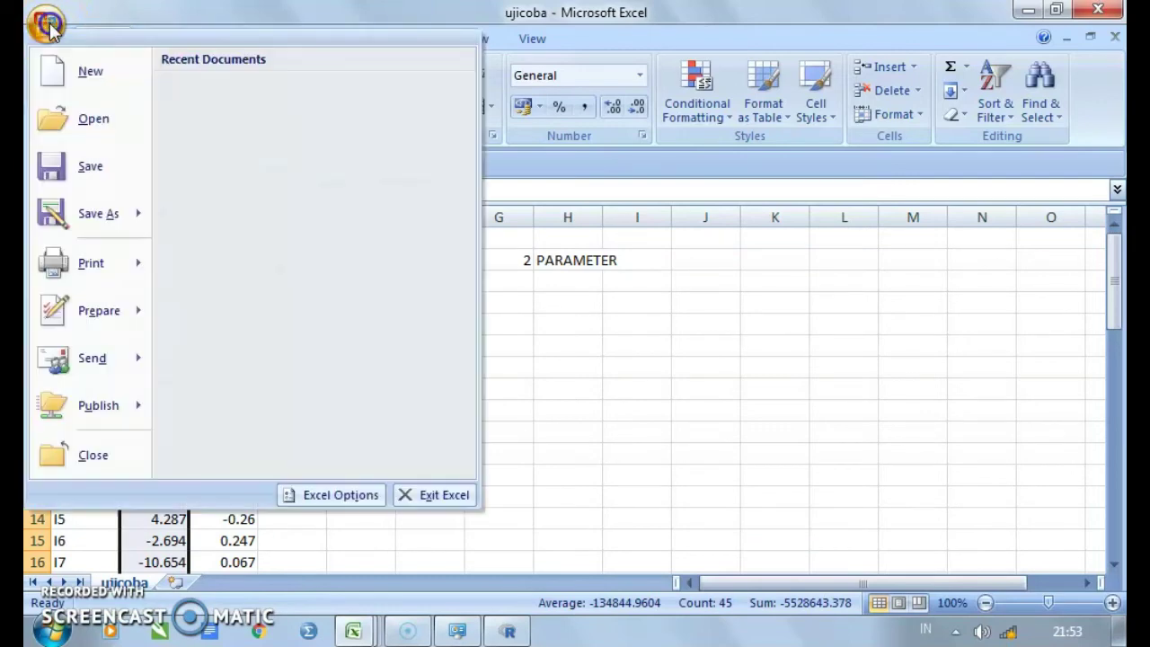
{"action": "left_click", "coordinate": [85, 220]}
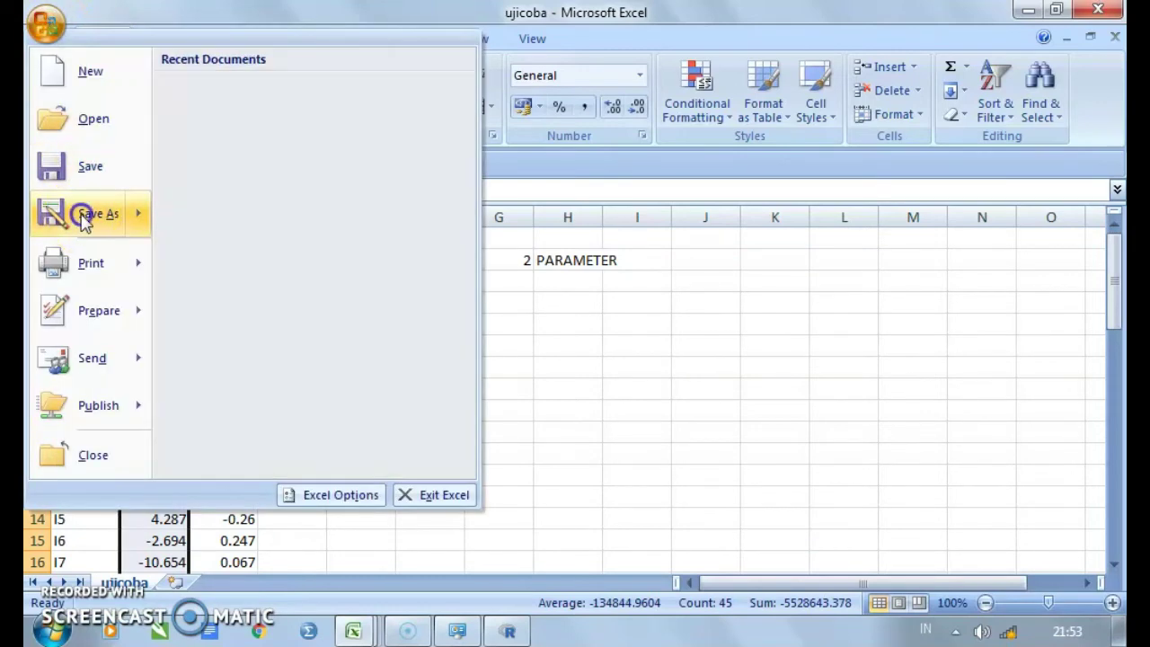
{"action": "left_click", "coordinate": [85, 220]}
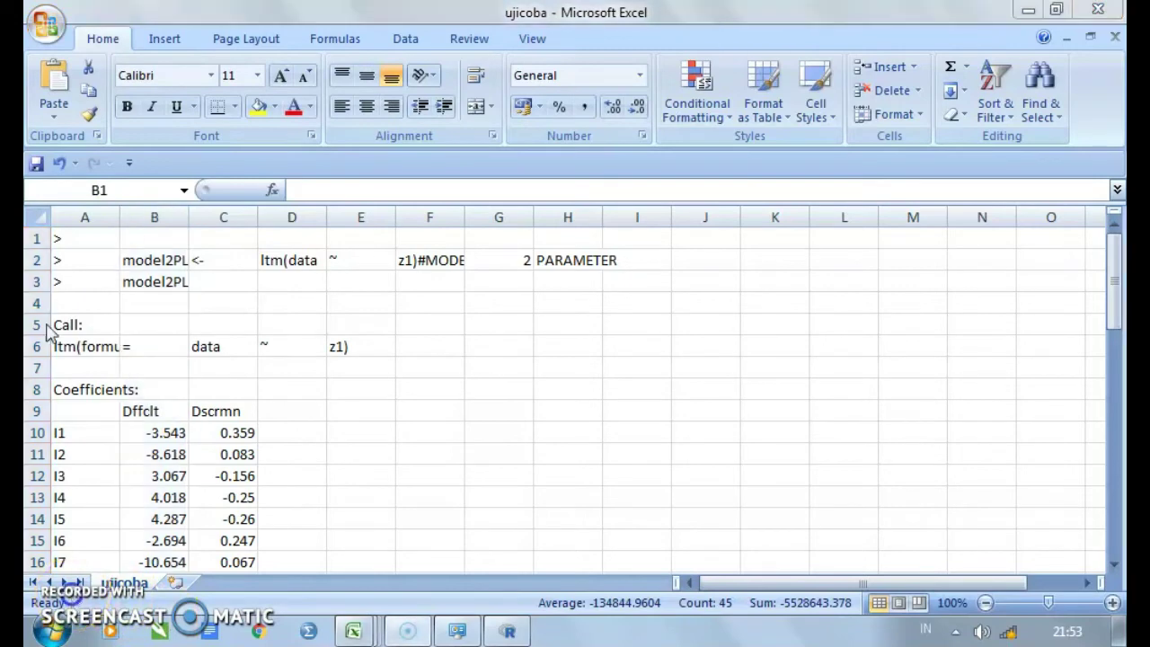
{"action": "left_click", "coordinate": [38, 36]}
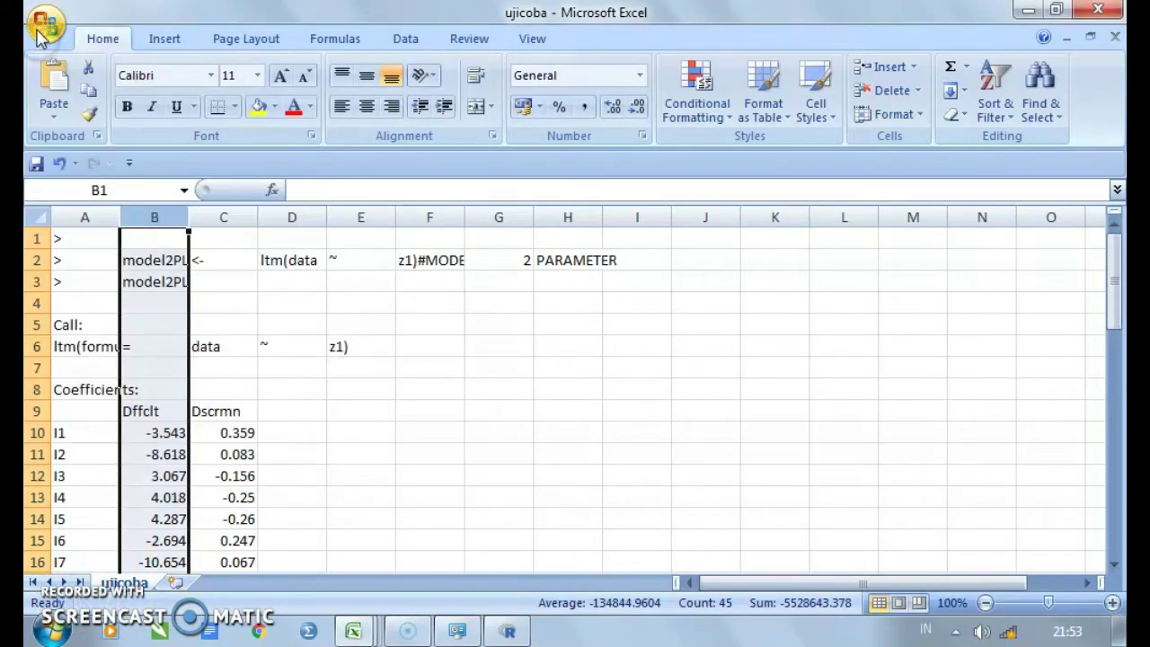
{"action": "left_click", "coordinate": [39, 32]}
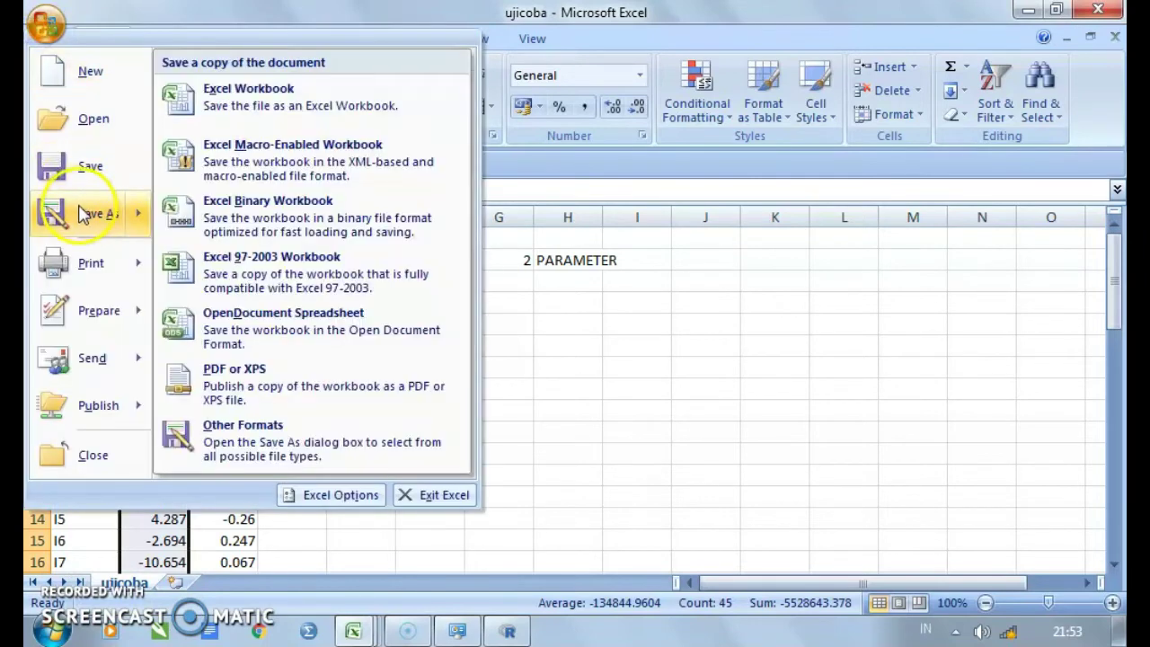
{"action": "left_click", "coordinate": [79, 212]}
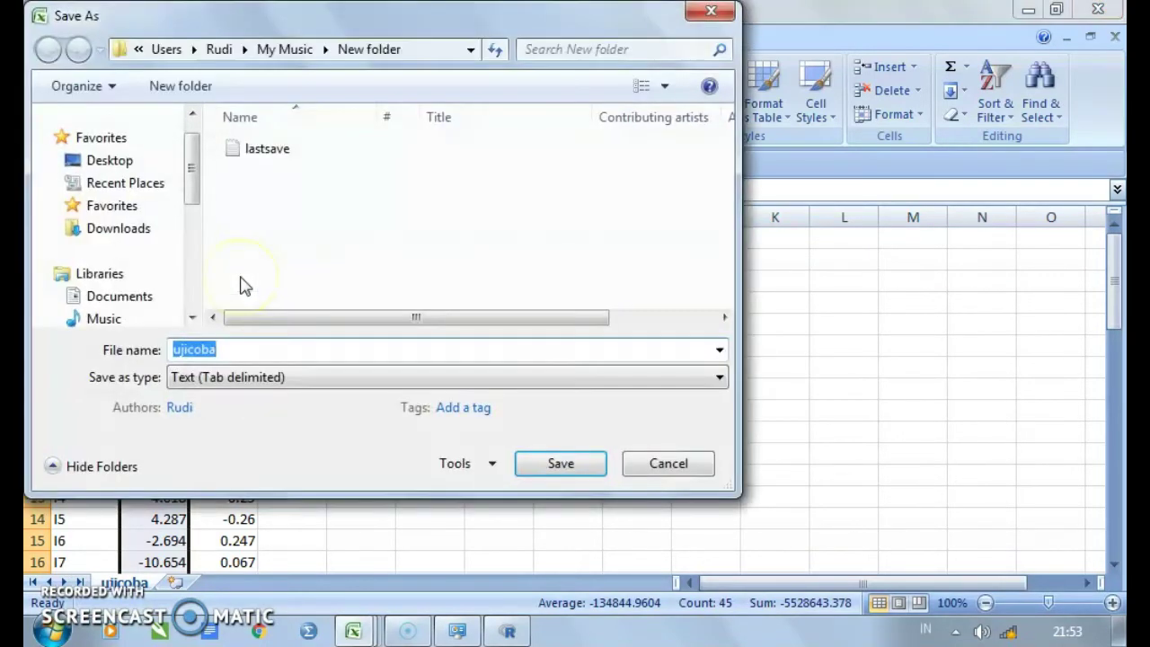
Save the workbook as 'ujicoba' in Excel 97-2003 Workbook format in the New folder
{"action": "left_click", "coordinate": [218, 351]}
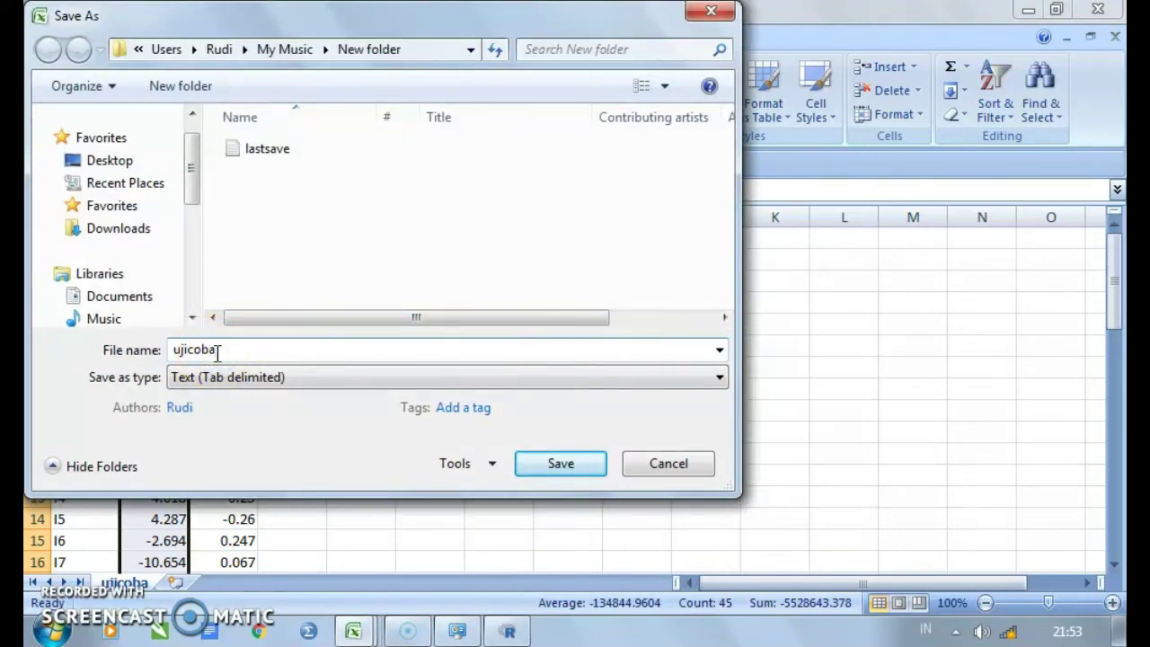
{"action": "left_click", "coordinate": [210, 381]}
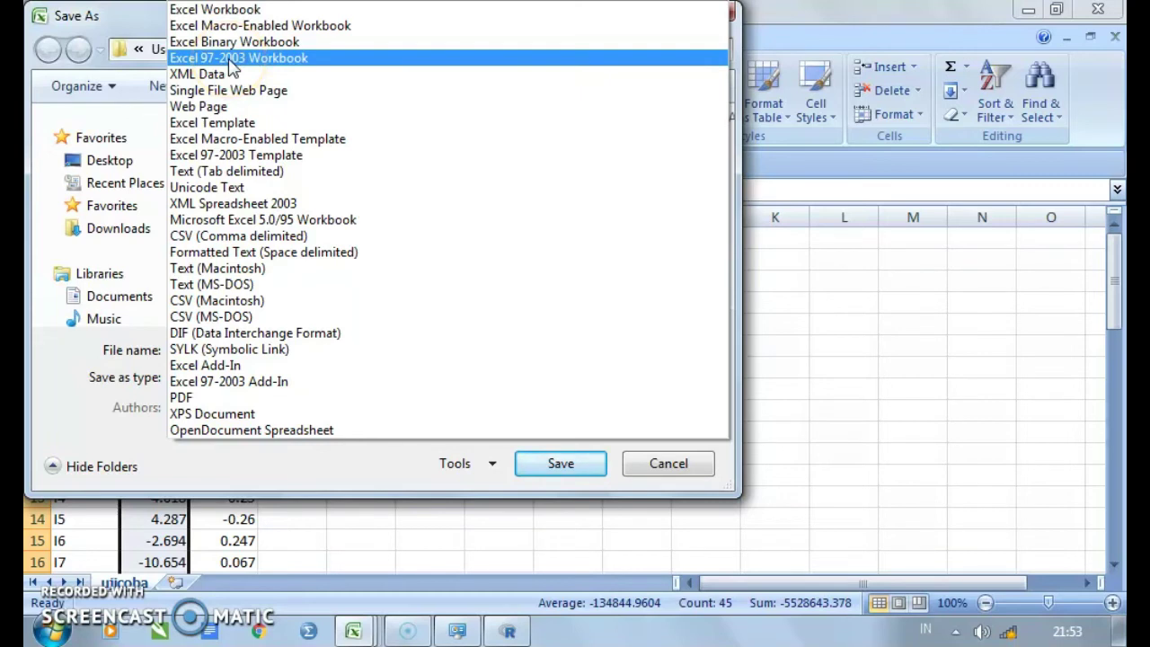
{"action": "left_click", "coordinate": [230, 63]}
{"action": "left_click", "coordinate": [424, 280]}
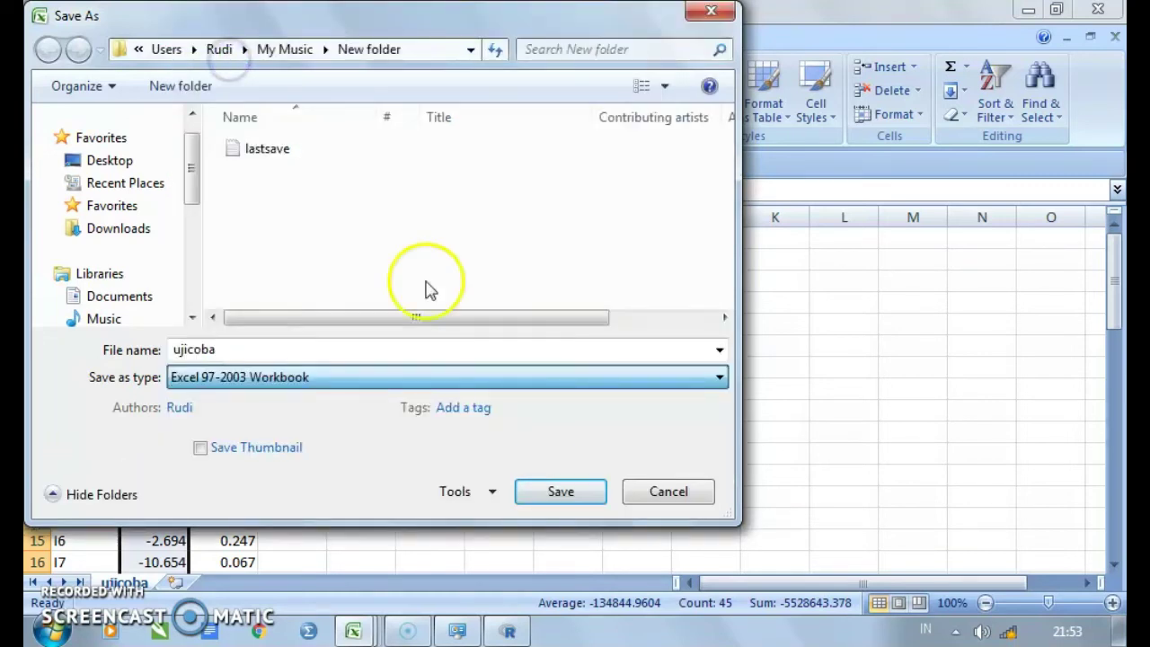
{"action": "left_click", "coordinate": [589, 487]}
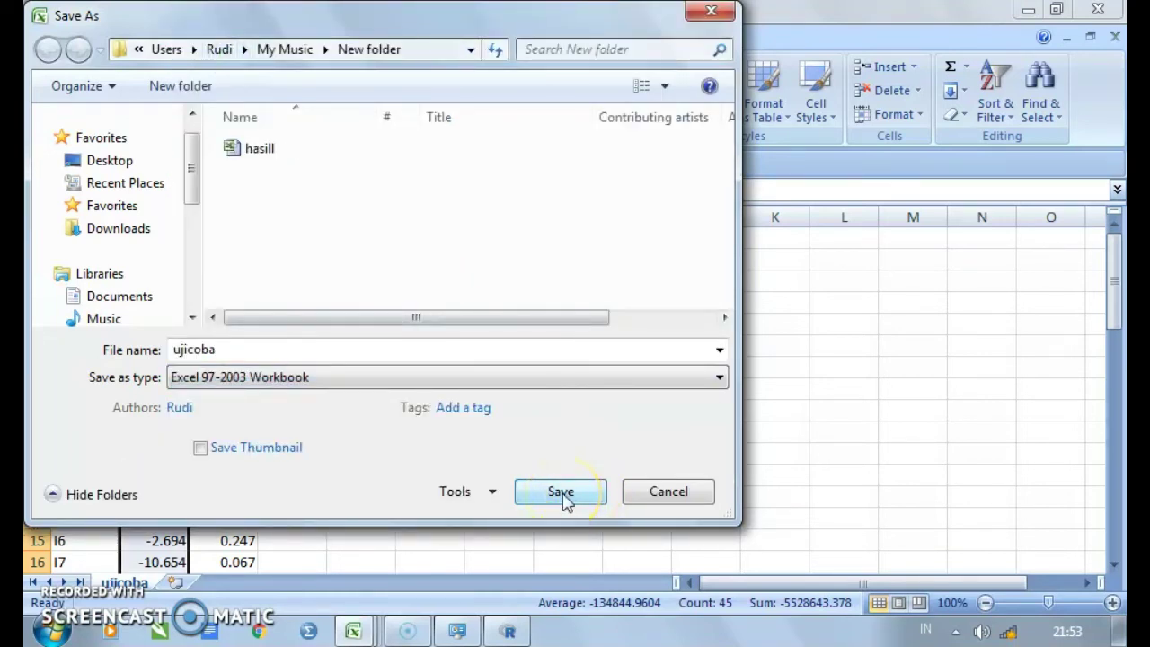
{"action": "left_click", "coordinate": [562, 498]}
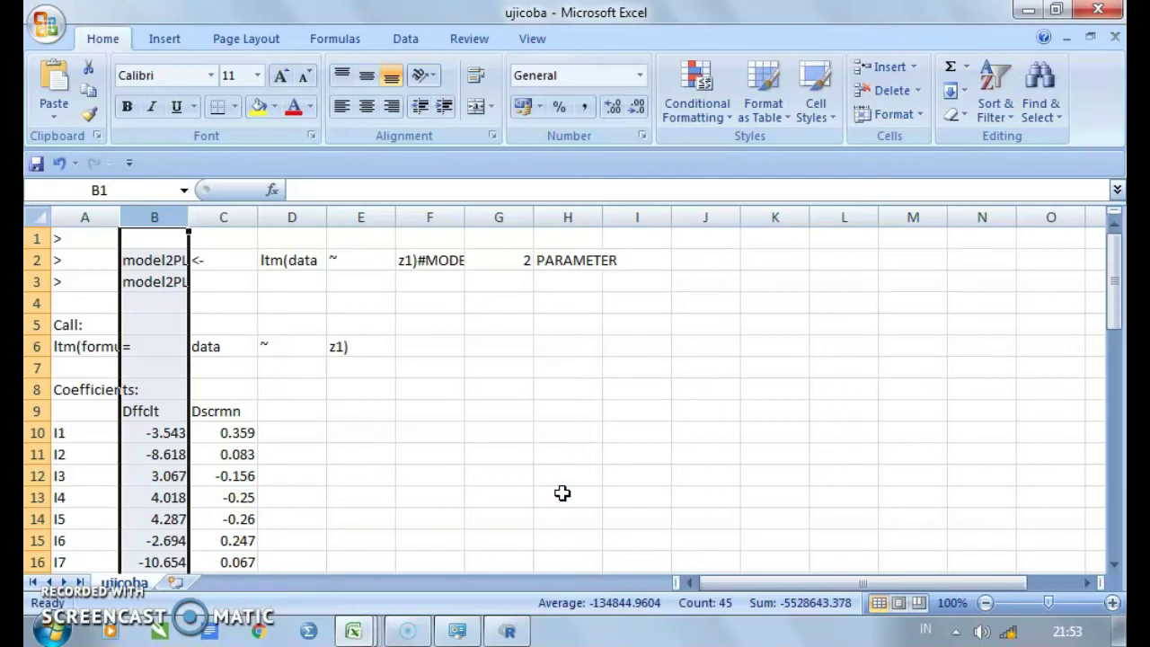
{"action": "left_click", "coordinate": [328, 490]}
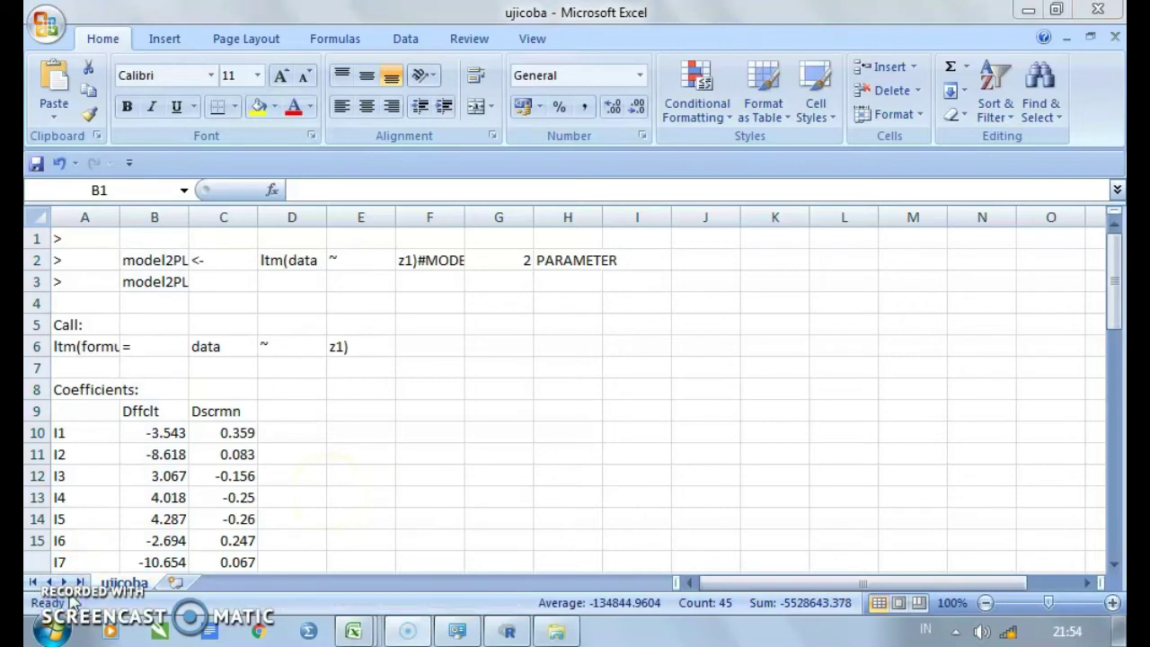
Open the saved ujicoba Excel 97-2003 workbook from the New folder in Explorer
{"action": "left_click", "coordinate": [558, 632]}
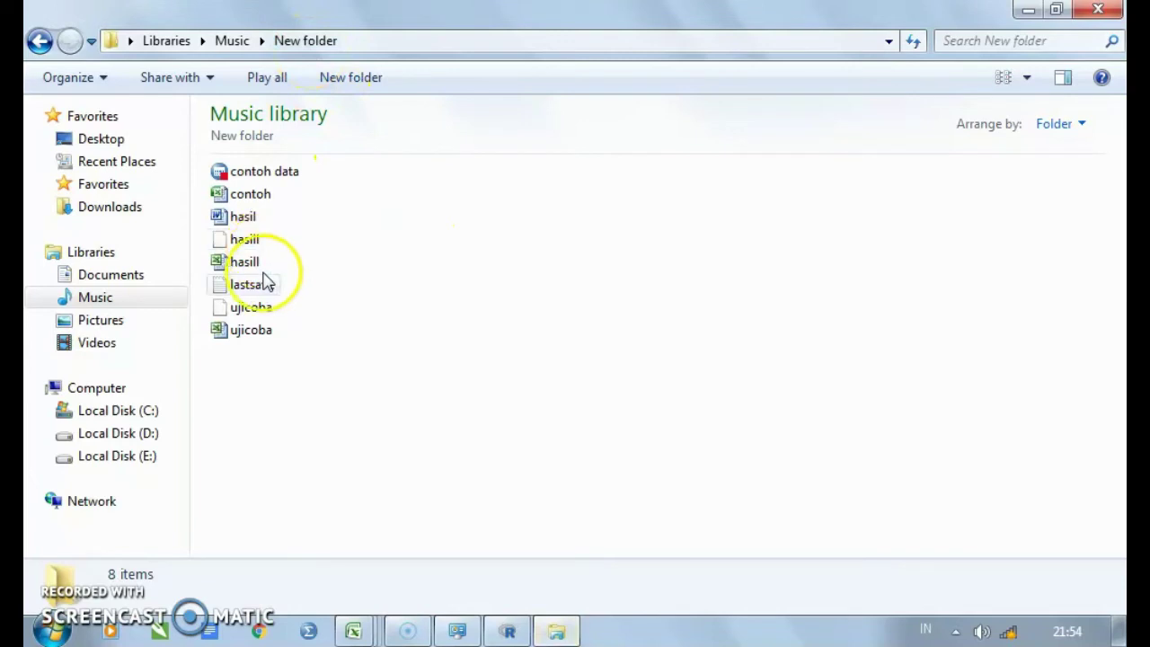
{"action": "left_click", "coordinate": [259, 332]}
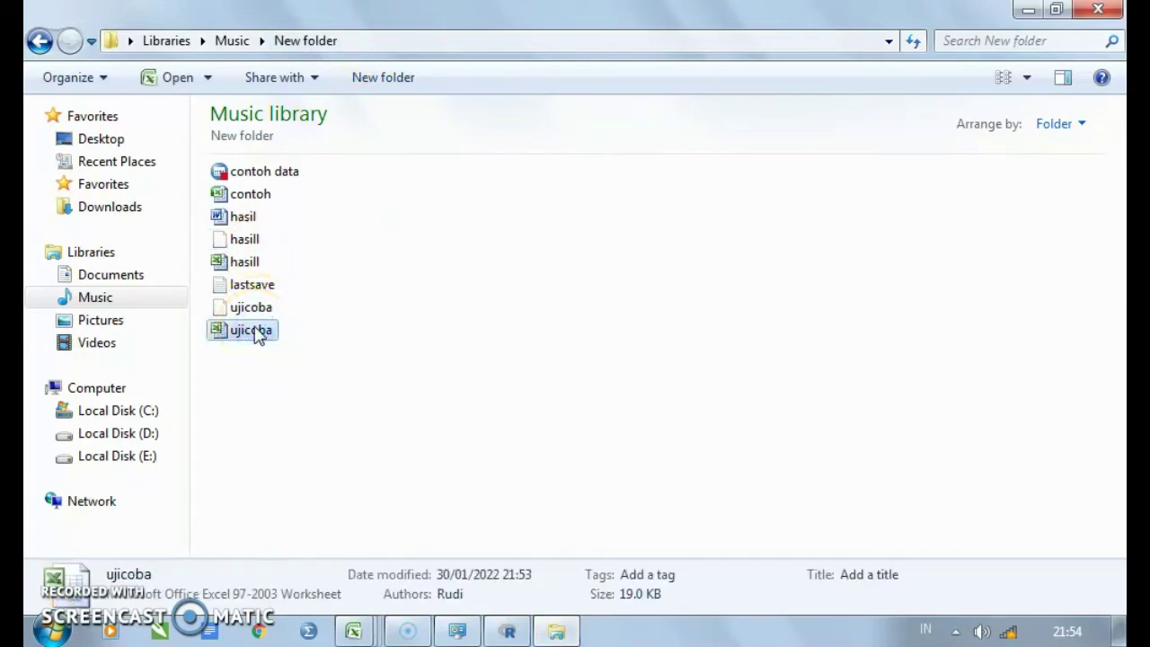
{"action": "double_click", "coordinate": [258, 333]}
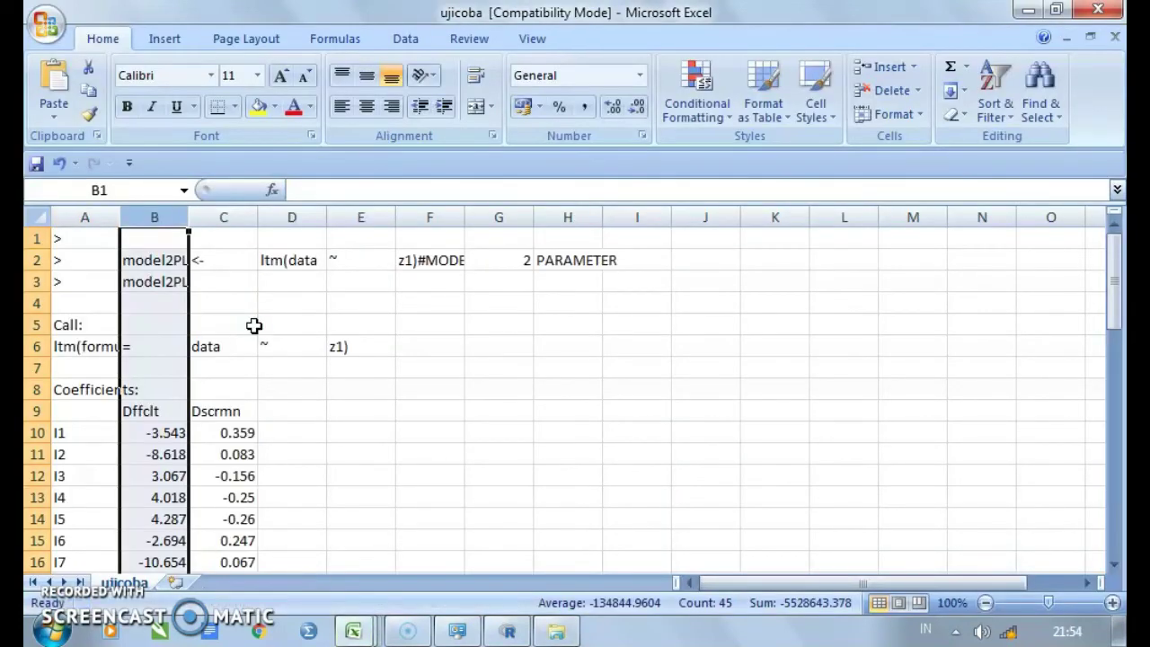
{"action": "left_click", "coordinate": [165, 217]}
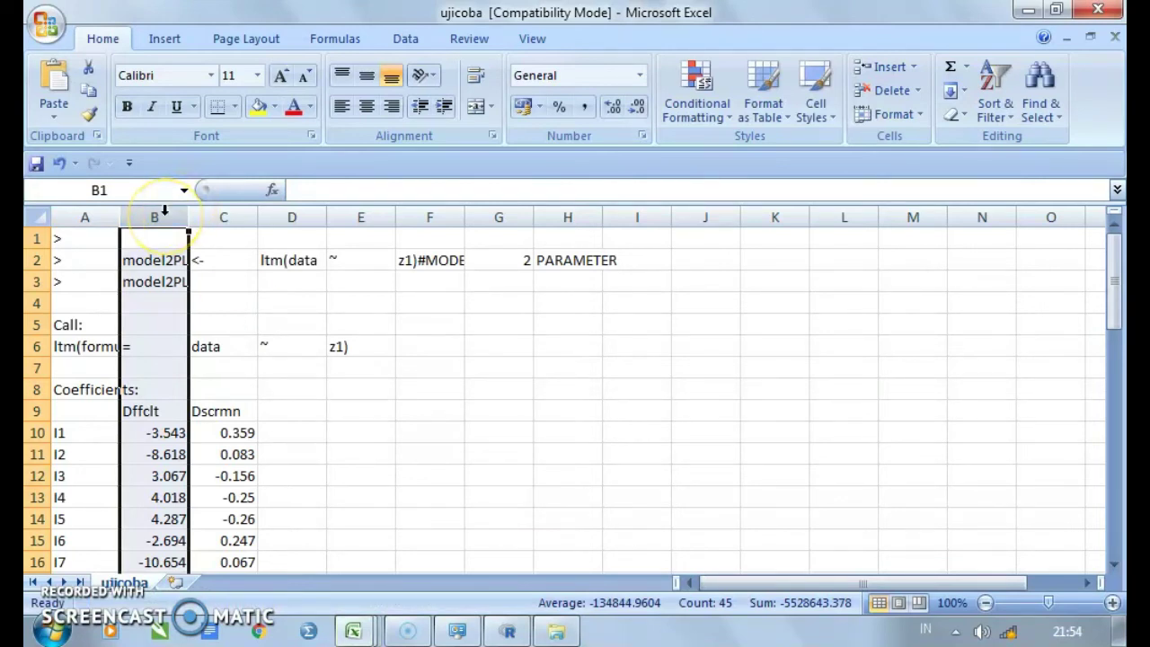
{"action": "left_click", "coordinate": [229, 214]}
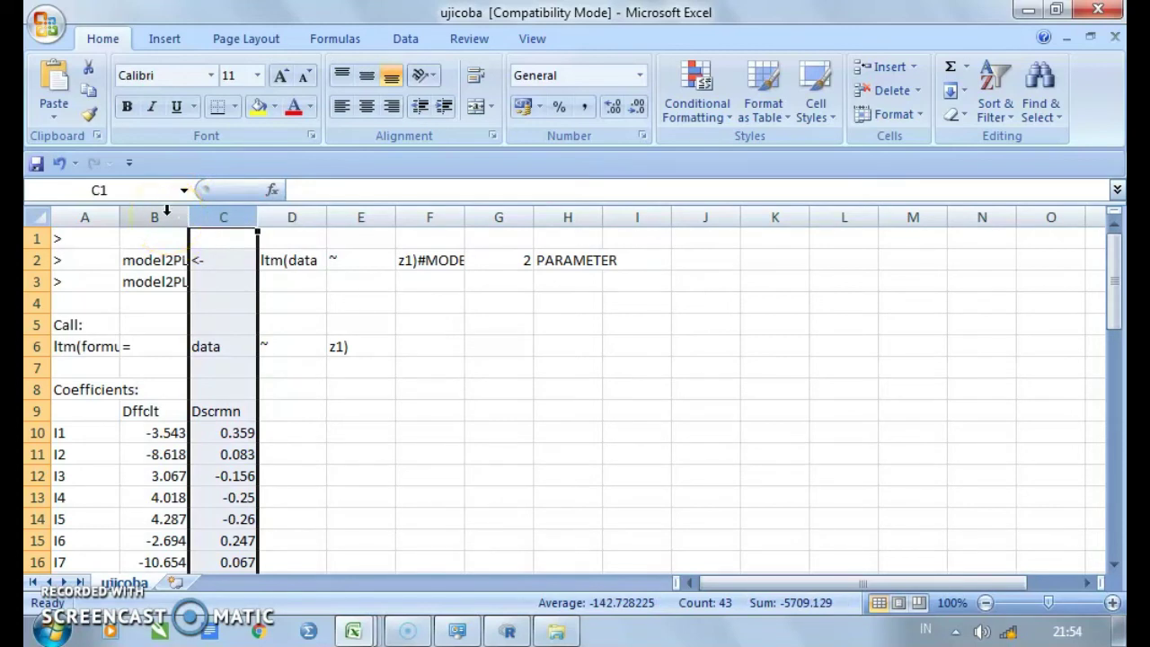
{"action": "left_click", "coordinate": [167, 214]}
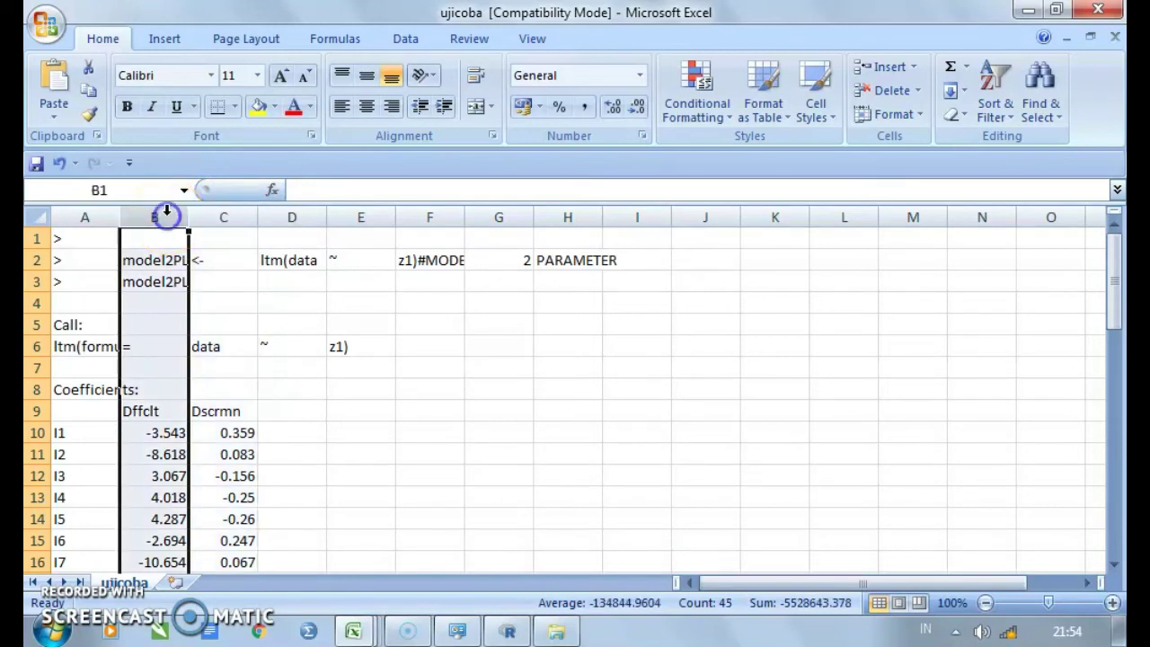
{"action": "left_click", "coordinate": [231, 214]}
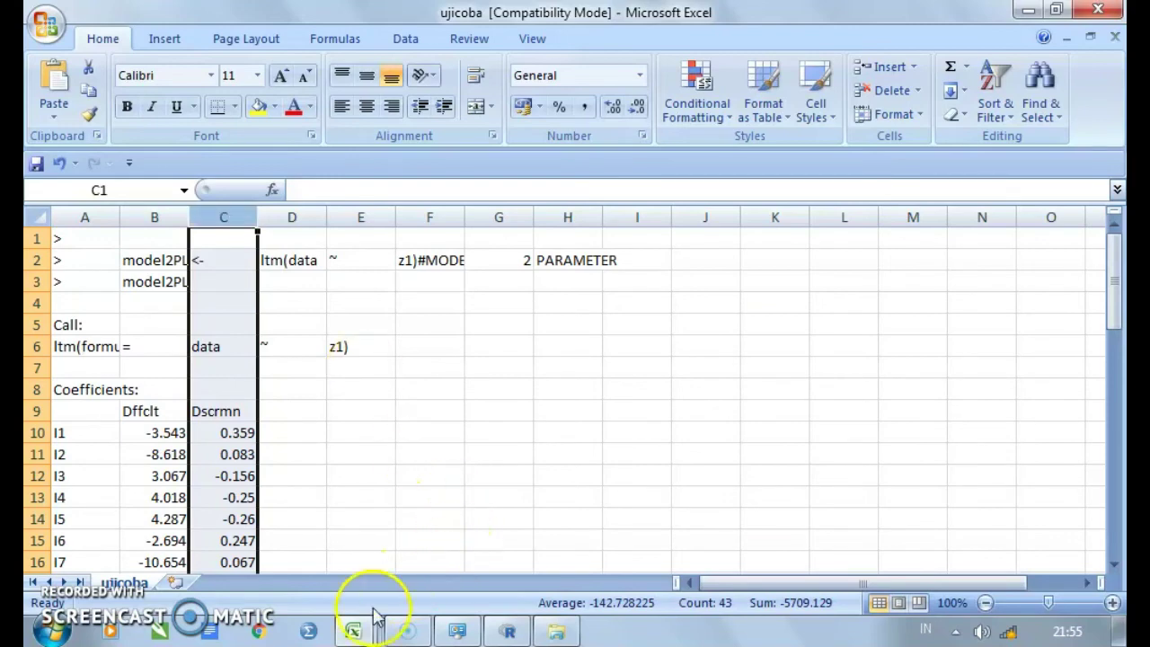
{"action": "left_click", "coordinate": [350, 631]}
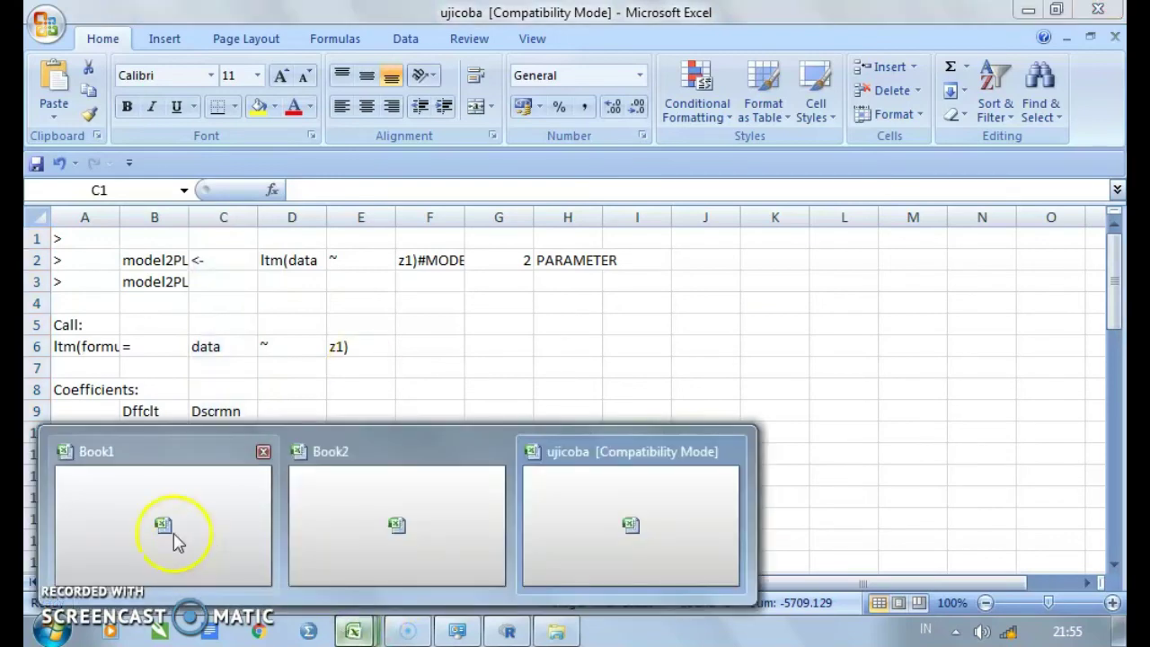
{"action": "left_click", "coordinate": [173, 538]}
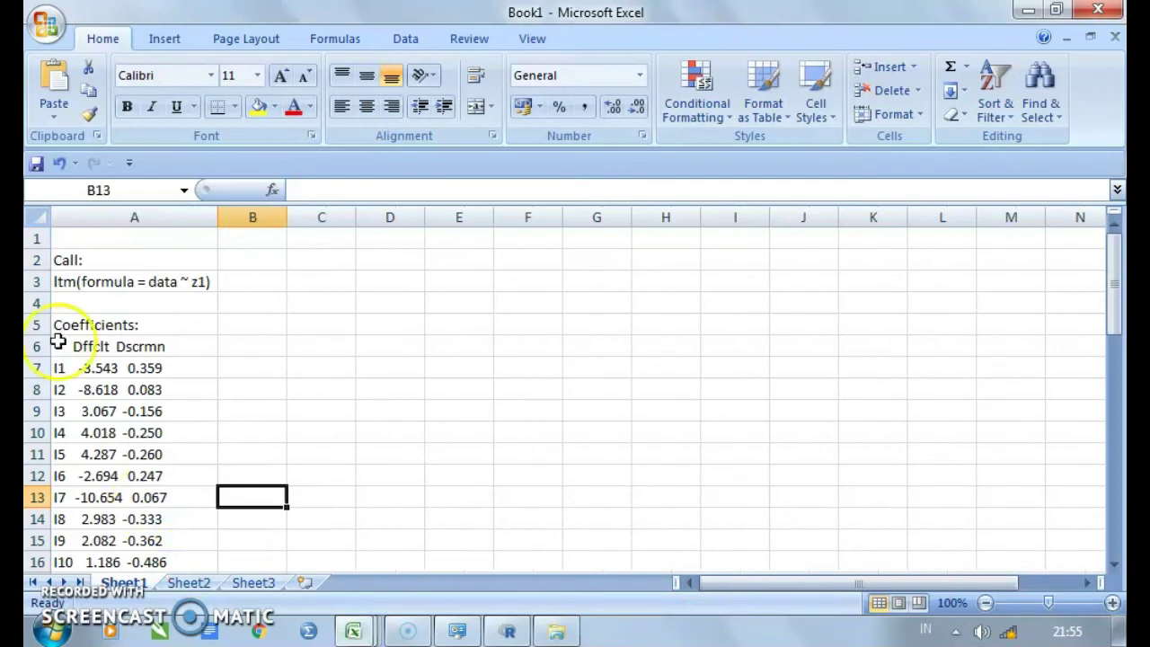
{"action": "left_click", "coordinate": [100, 216]}
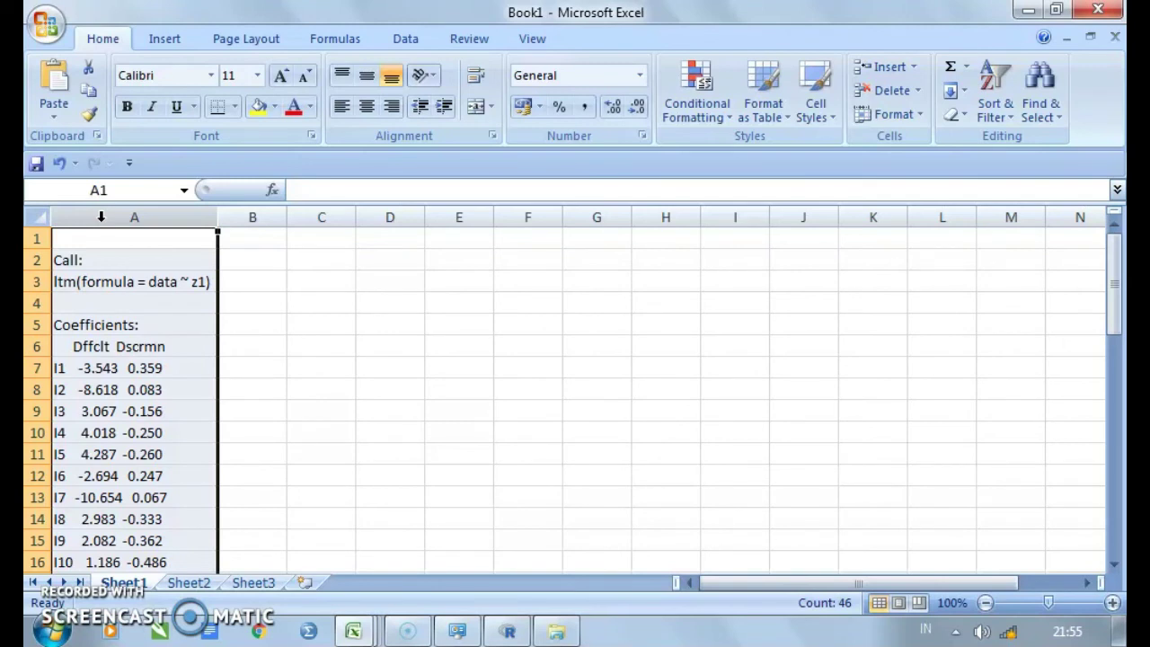
{"action": "left_click", "coordinate": [348, 622]}
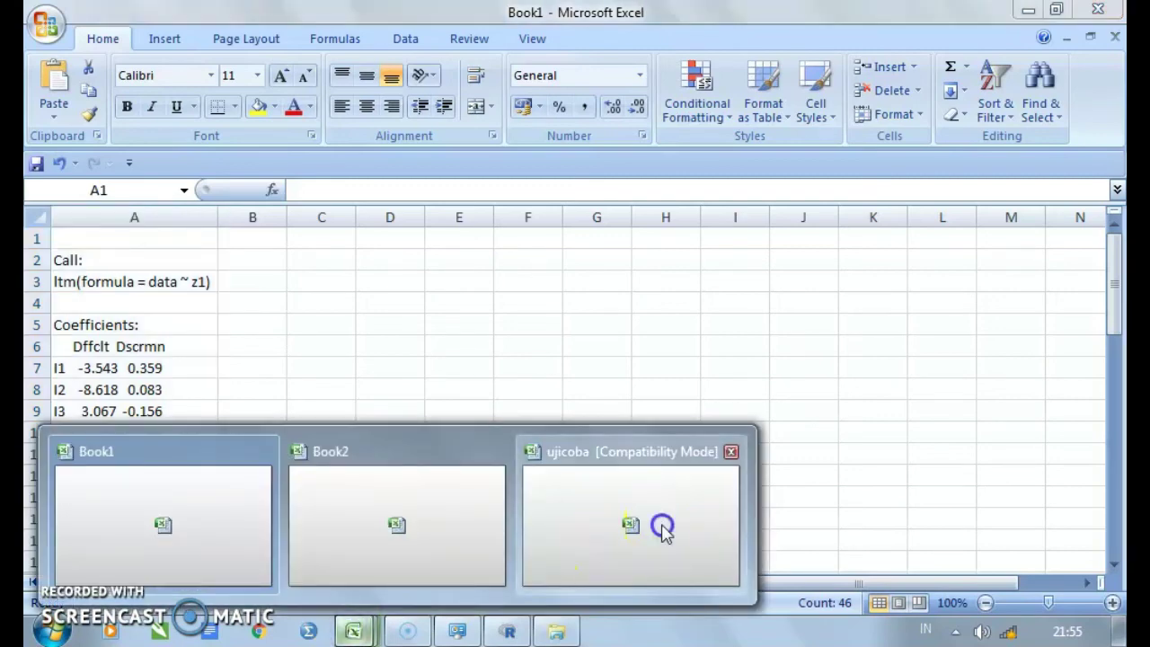
{"action": "left_click", "coordinate": [662, 530]}
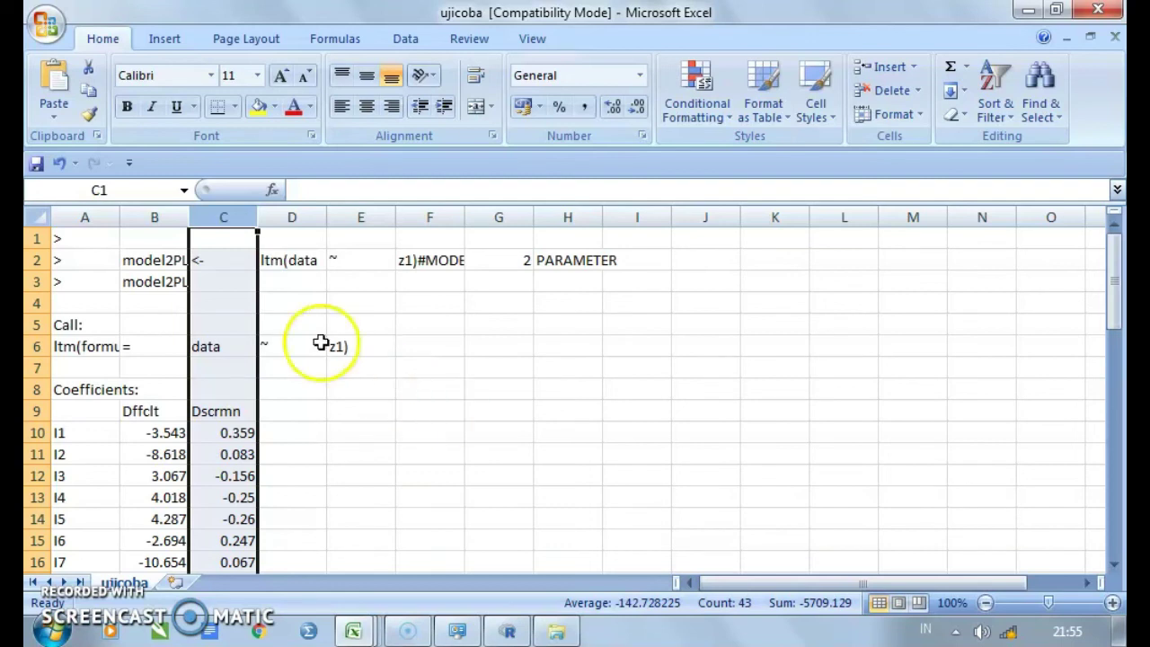
{"action": "left_click", "coordinate": [166, 216]}
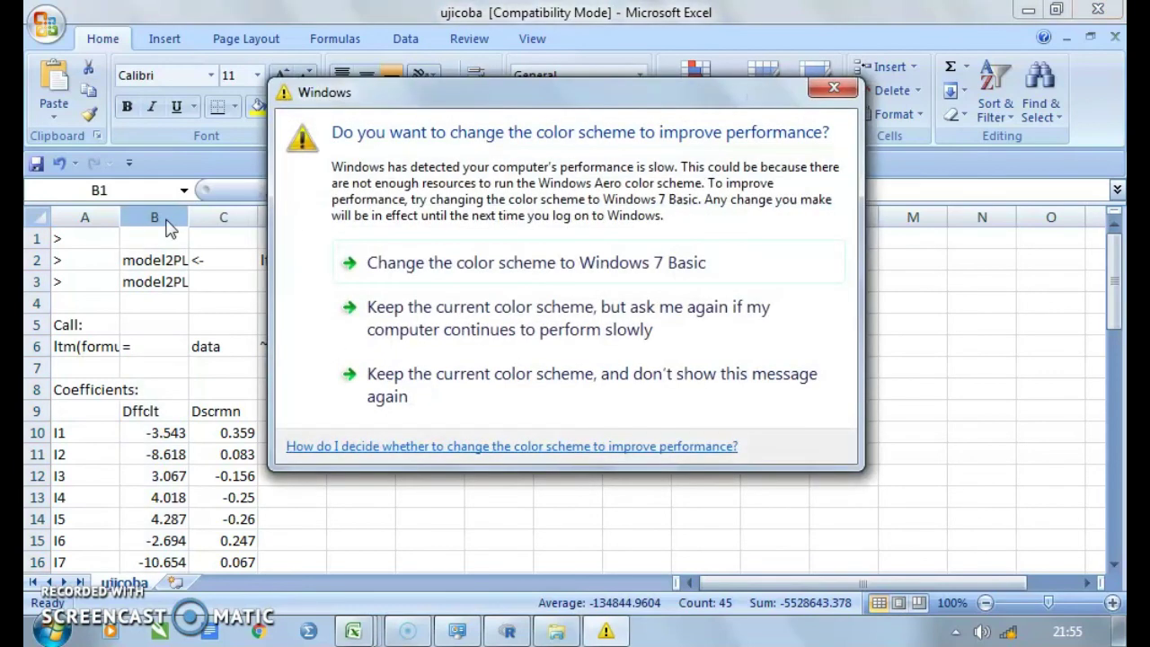
{"action": "left_click", "coordinate": [165, 216]}
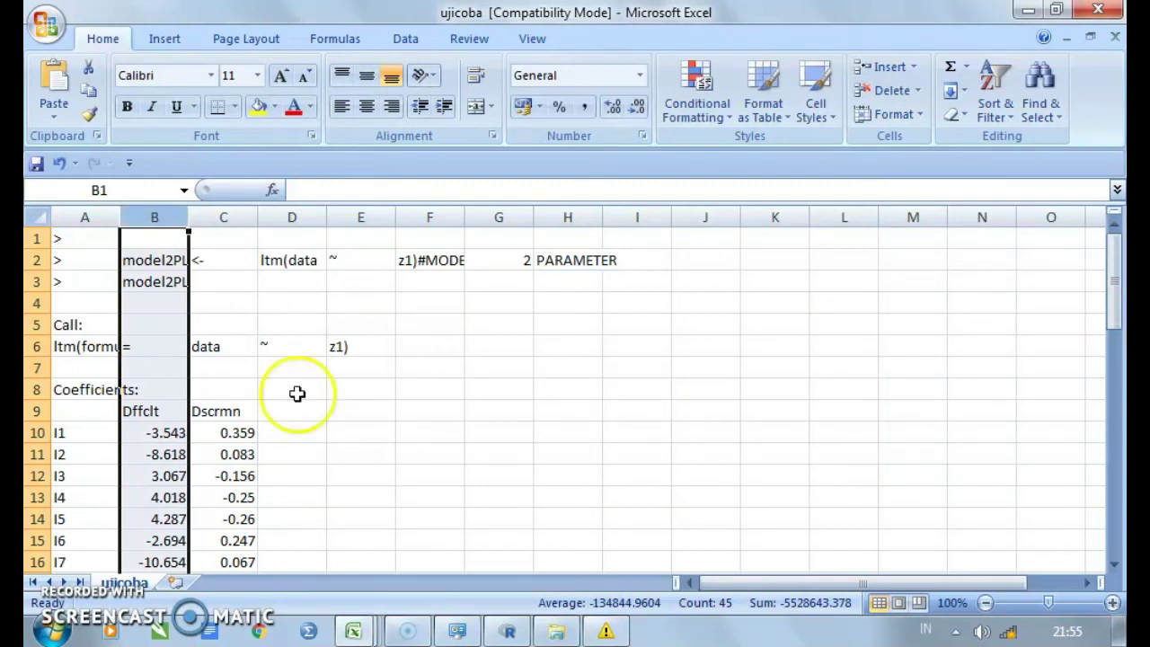
{"action": "left_click", "coordinate": [407, 632]}
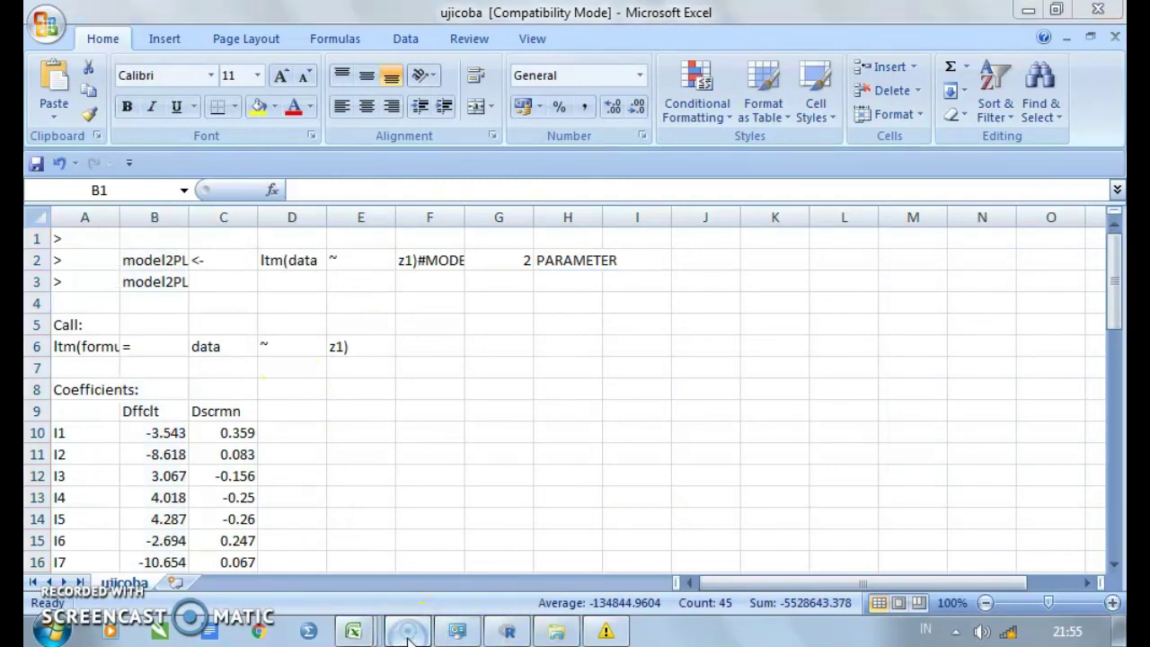